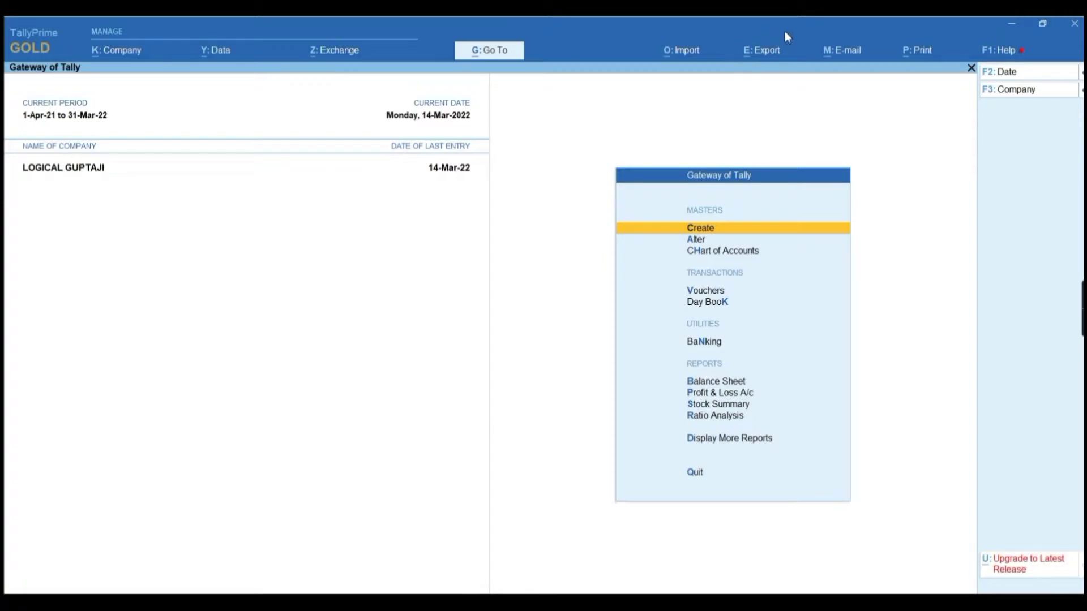
Step: Start an export of the All Ledger Accounts report and expand its configuration list to show all options
left_click(767, 62)
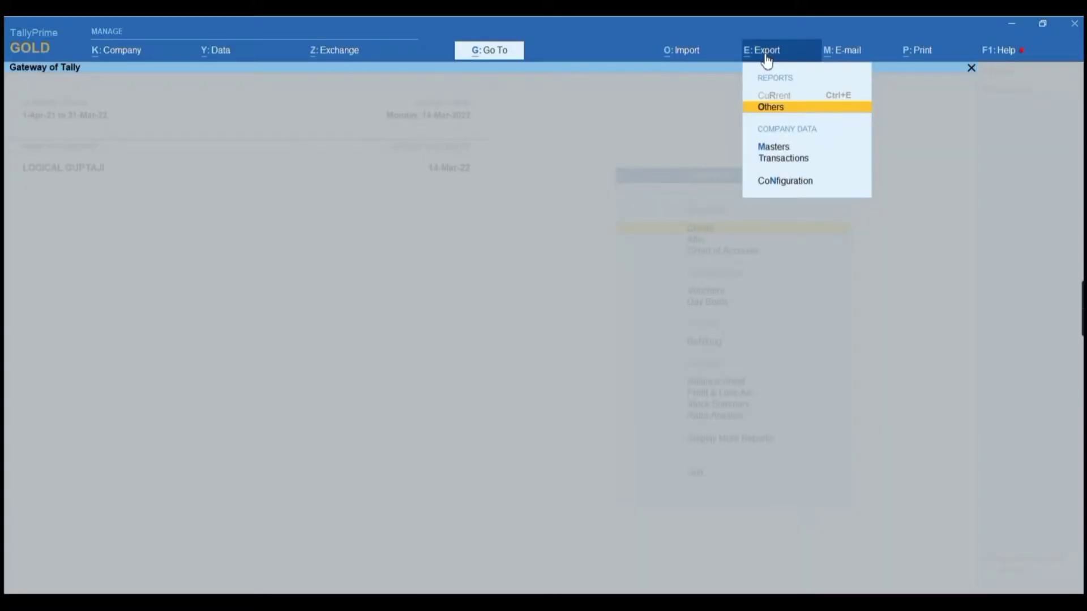
left_click(775, 109)
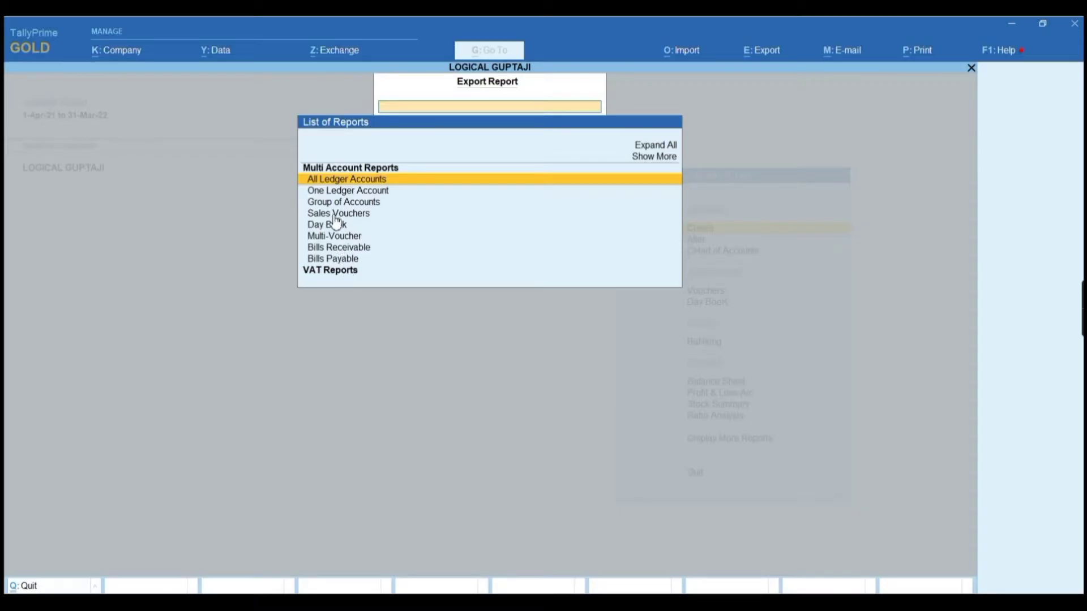
left_click(347, 184)
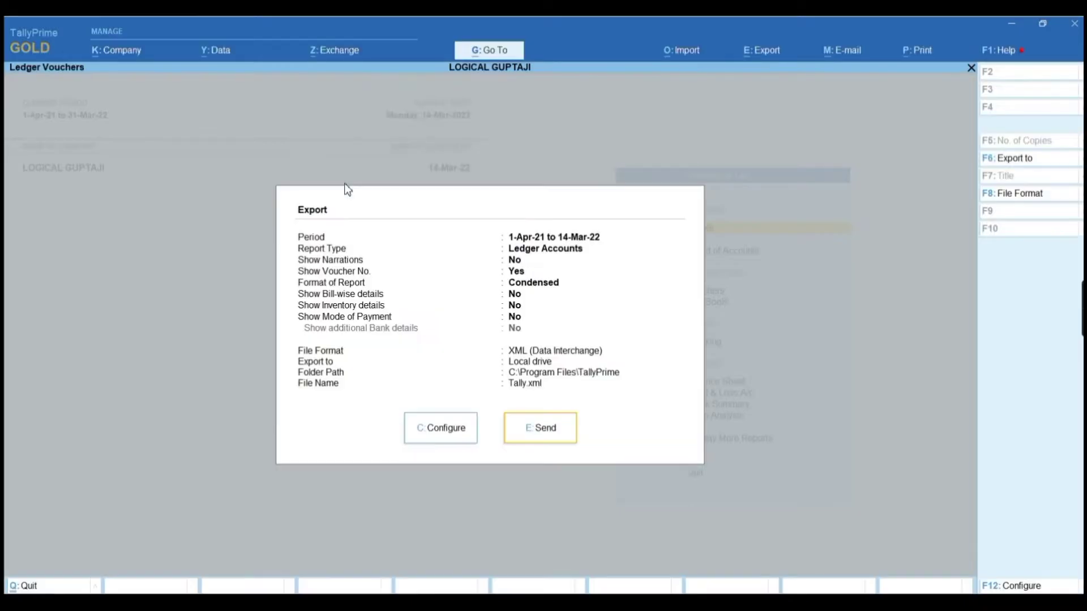
left_click(433, 437)
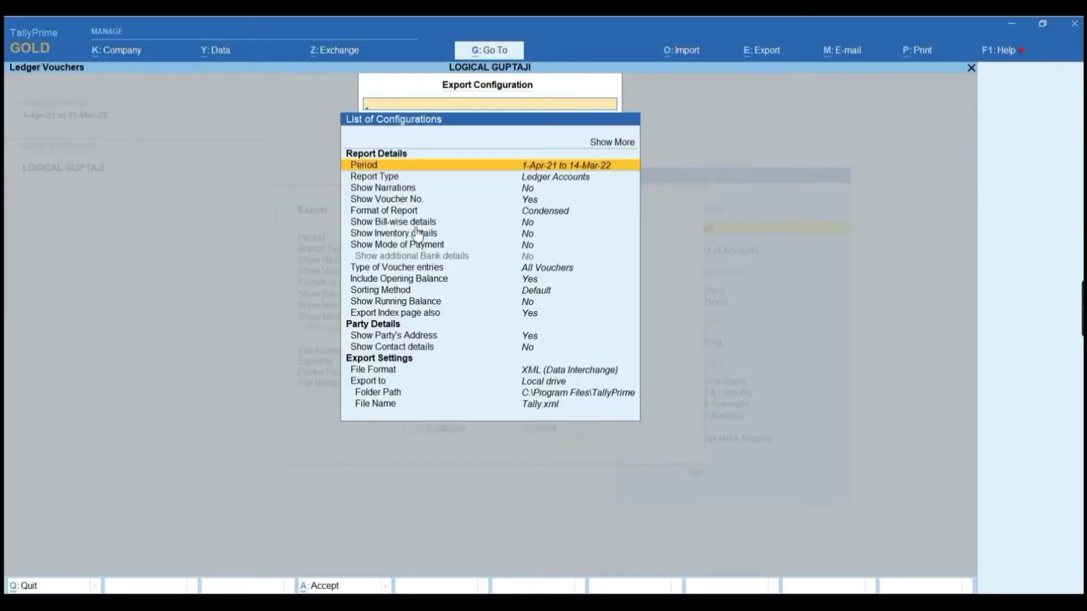
left_click(611, 145)
left_click(611, 144)
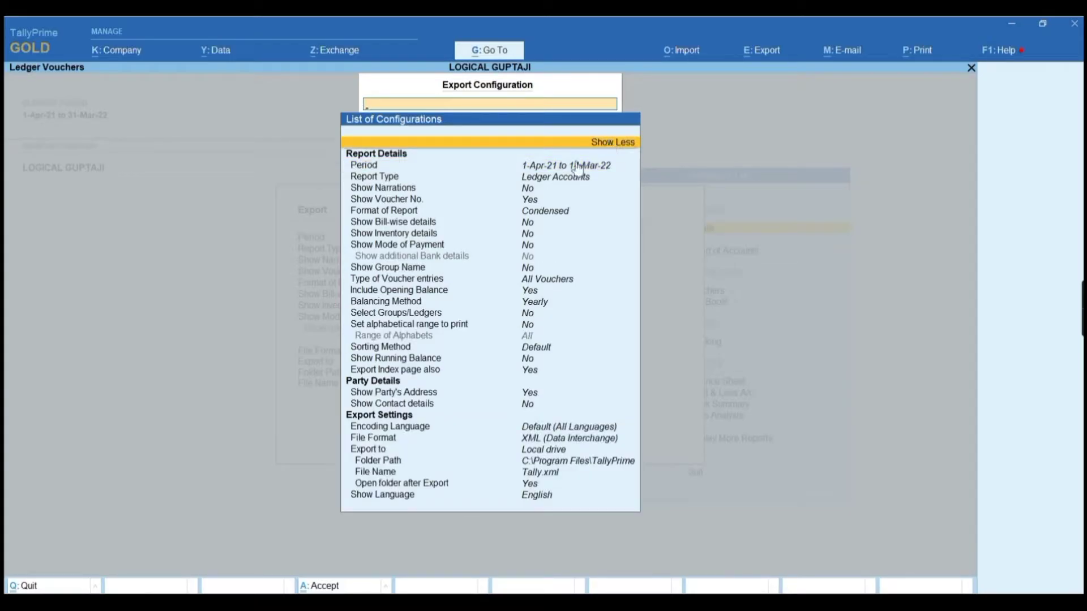
Step: Set the end date of the report period to 31-Mar-22, keeping 1-4-2021 as the start date
left_click(551, 167)
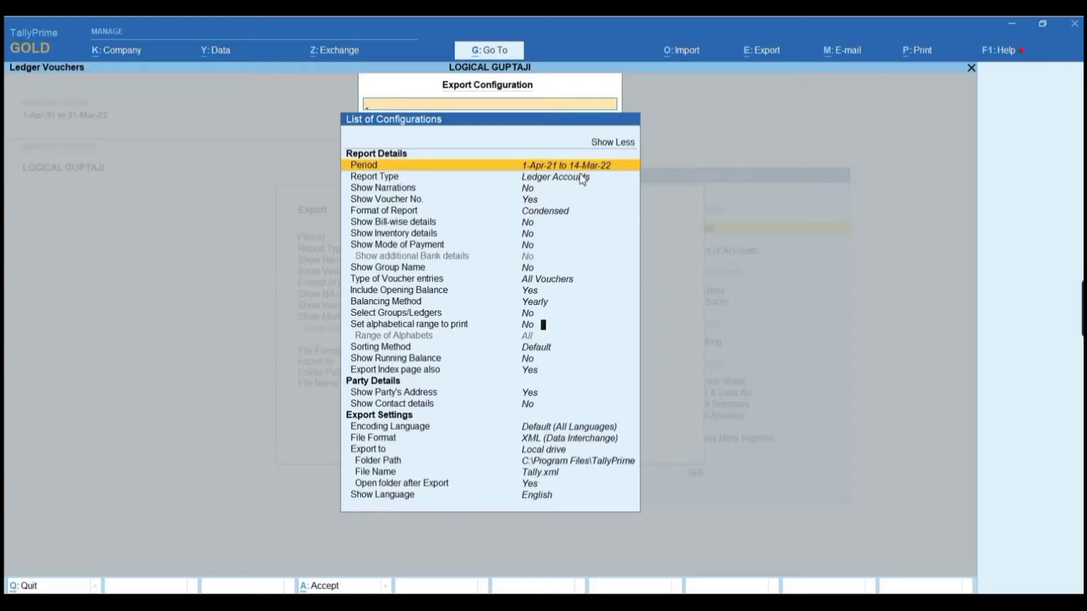
key("Return")
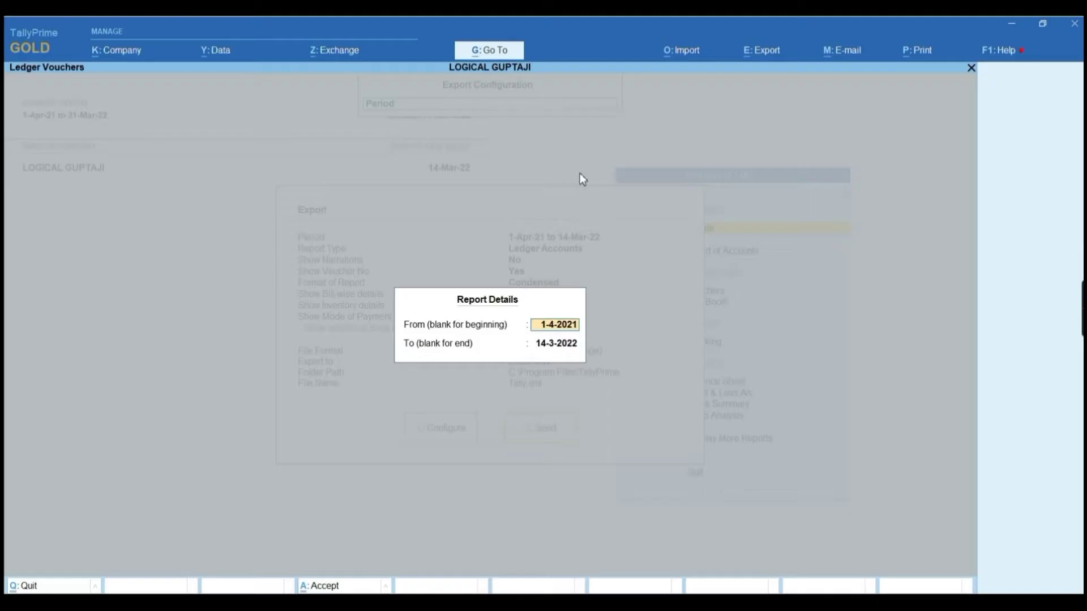
key("Return")
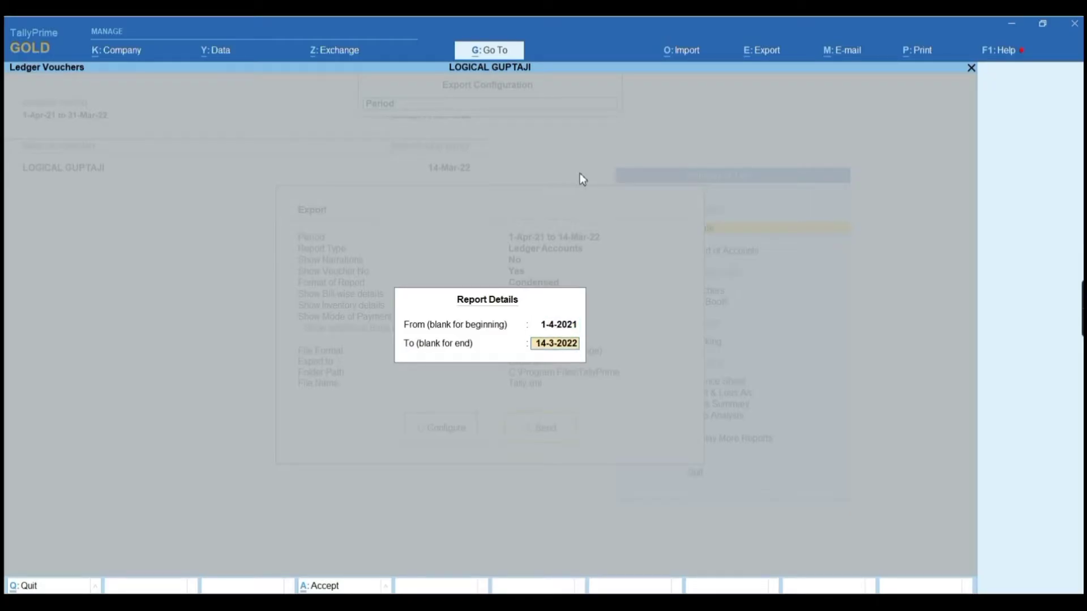
type("31.3.22")
key("Return")
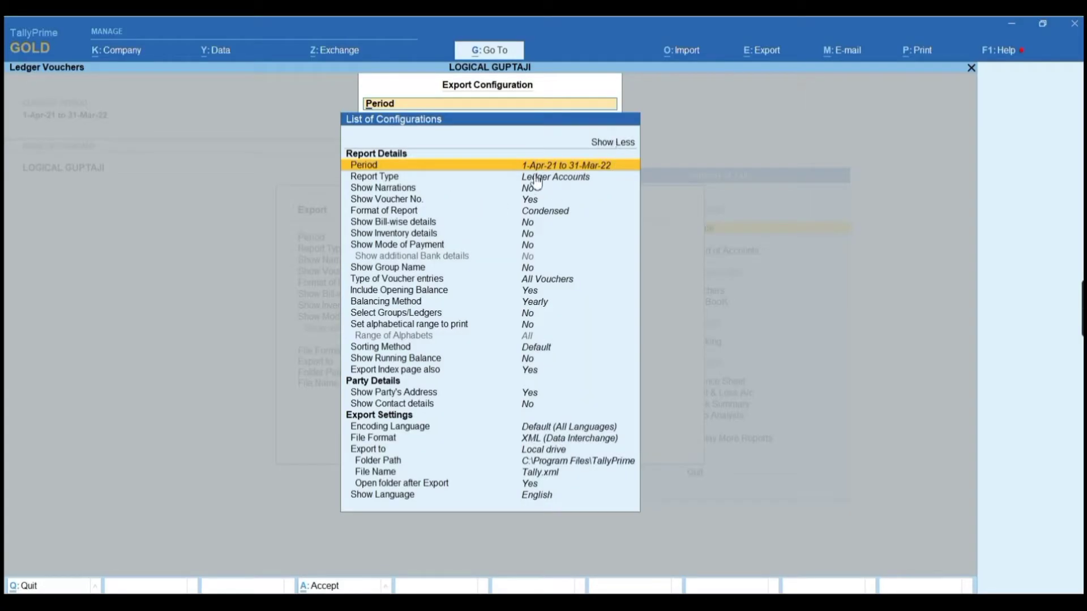
Step: Review the report type and the remaining report, party and export options in the configuration list
key("Down")
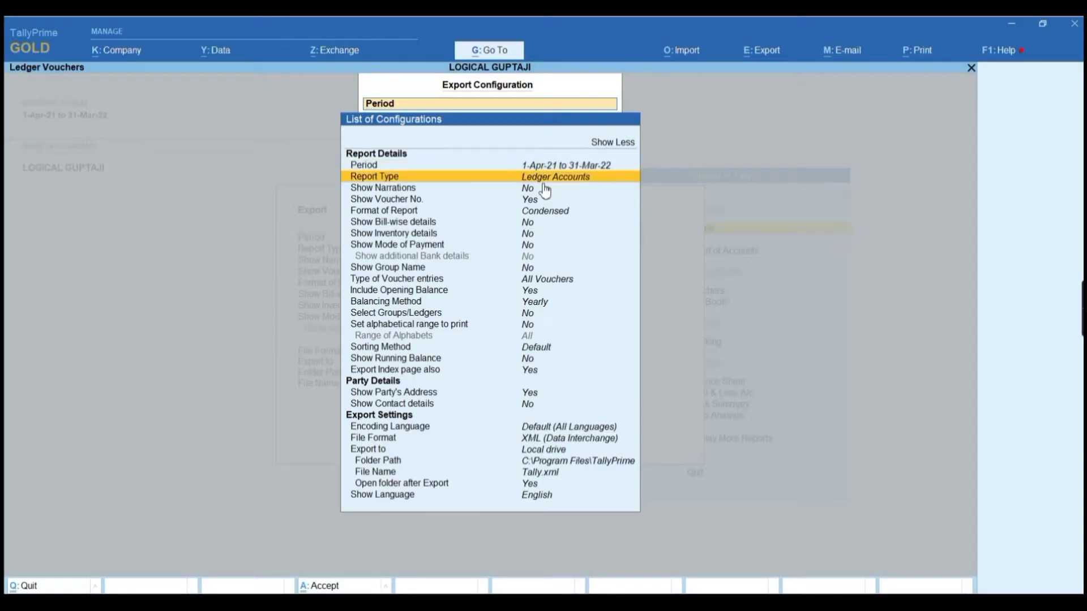
key("Return")
key("Down")
key("Down")
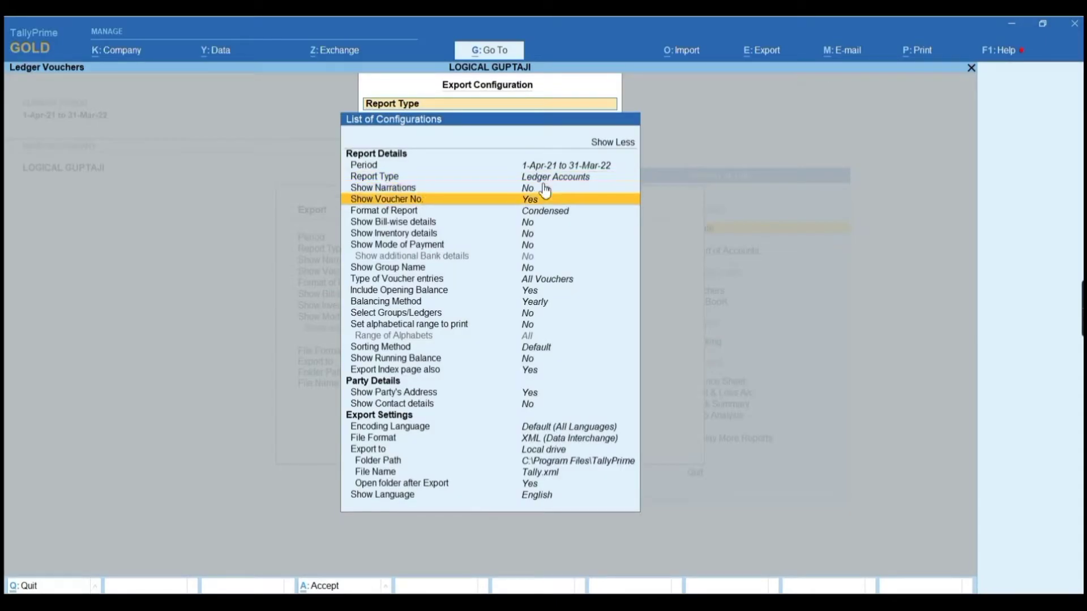
key("Down")
key("Down")
key("Down")
key("Down")
key("Down")
key("Down")
key("Down")
key("Down")
key("Down")
key("Down")
key("Down")
key("Down")
key("Down")
key("Down")
key("Down")
key("Down")
key("Down")
key("Down")
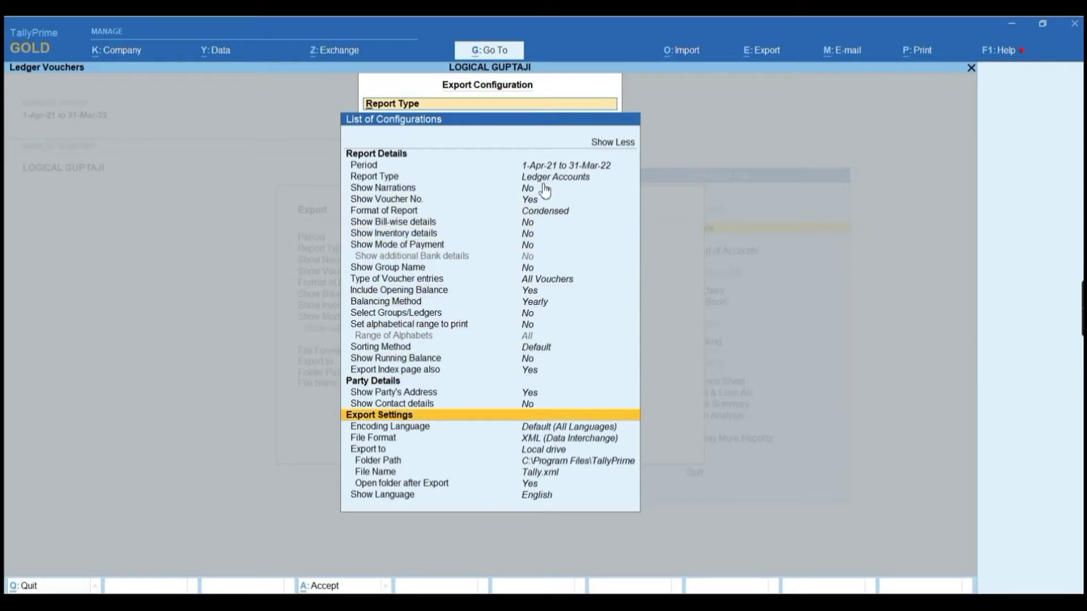
key("Down")
key("Down")
key("Down")
key("Down")
key("Down")
key("Down")
Step: Set the export file format to PDF (Read-only document)
key("Up")
key("Up")
key("Up")
key("Up")
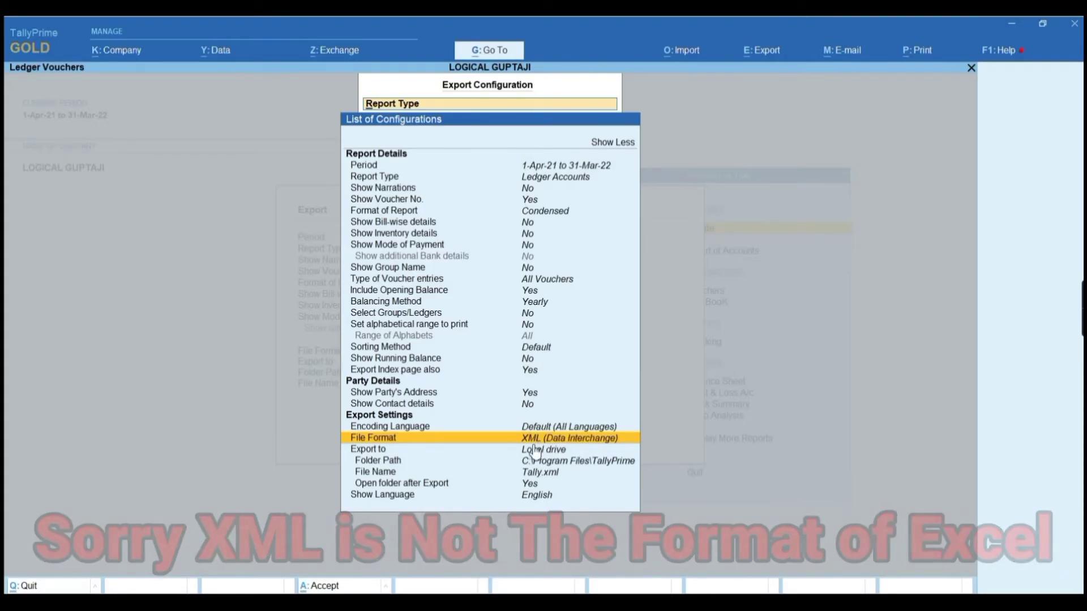
key("Return")
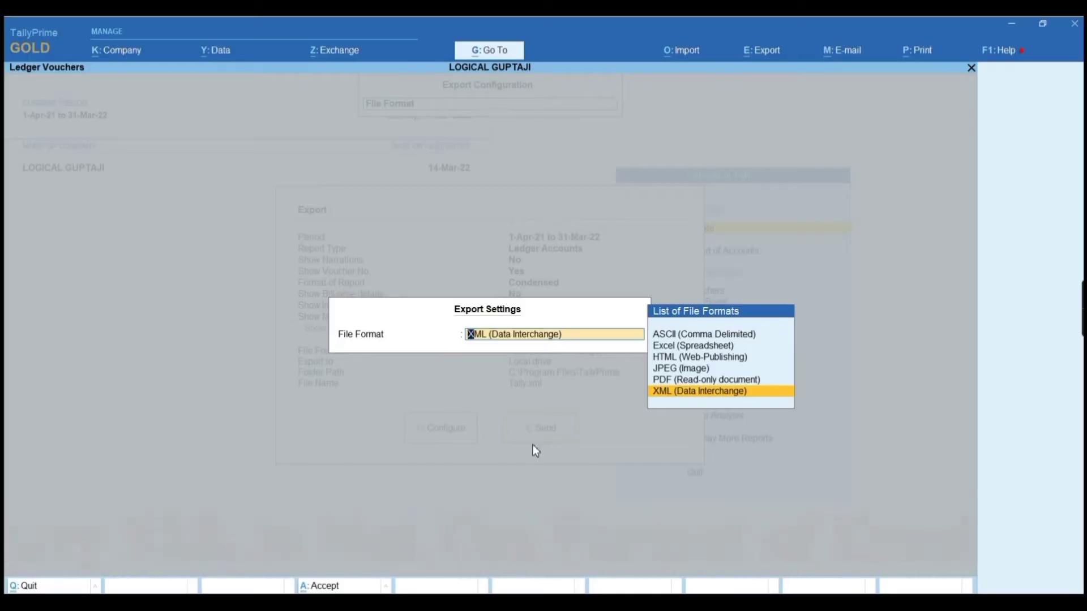
key("Up")
key("Up")
key("Down")
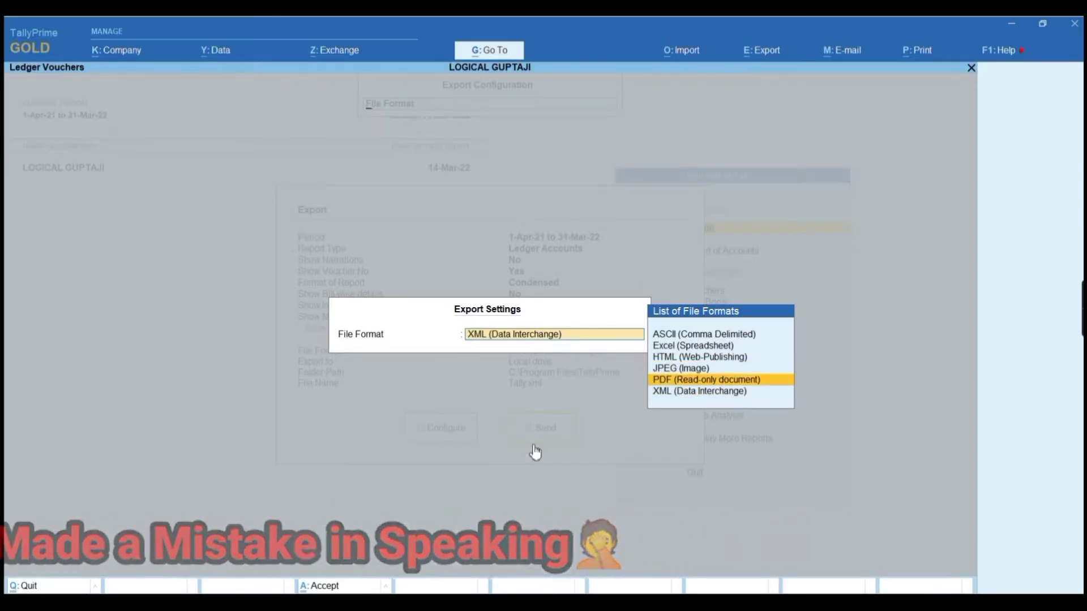
key("Return")
Step: Open the Folder Path export setting for editing
key("Down")
key("Down")
key("Down")
key("Down")
key("Down")
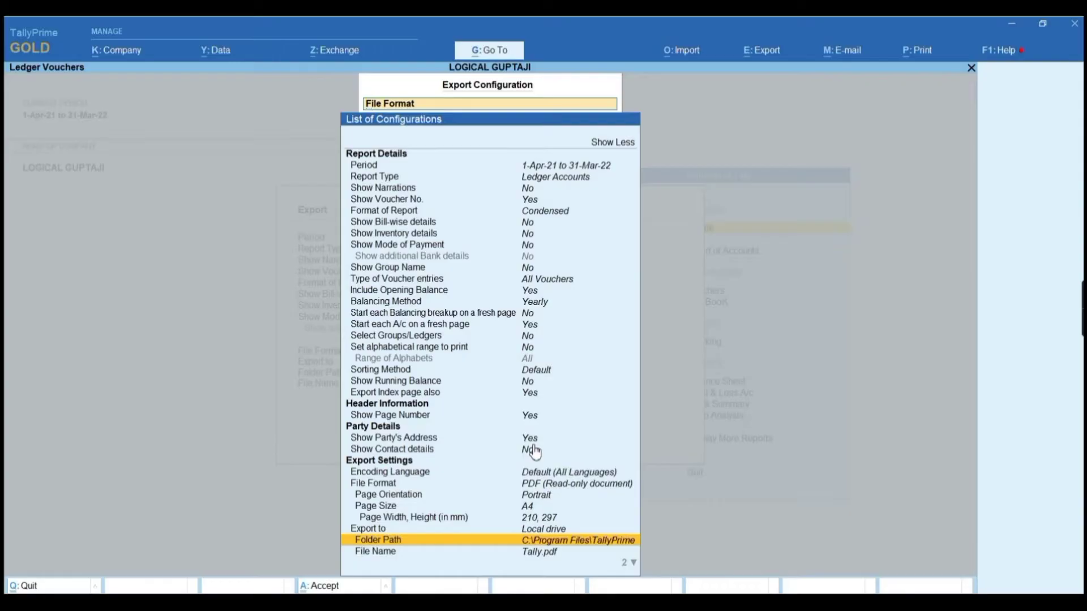
key("Return")
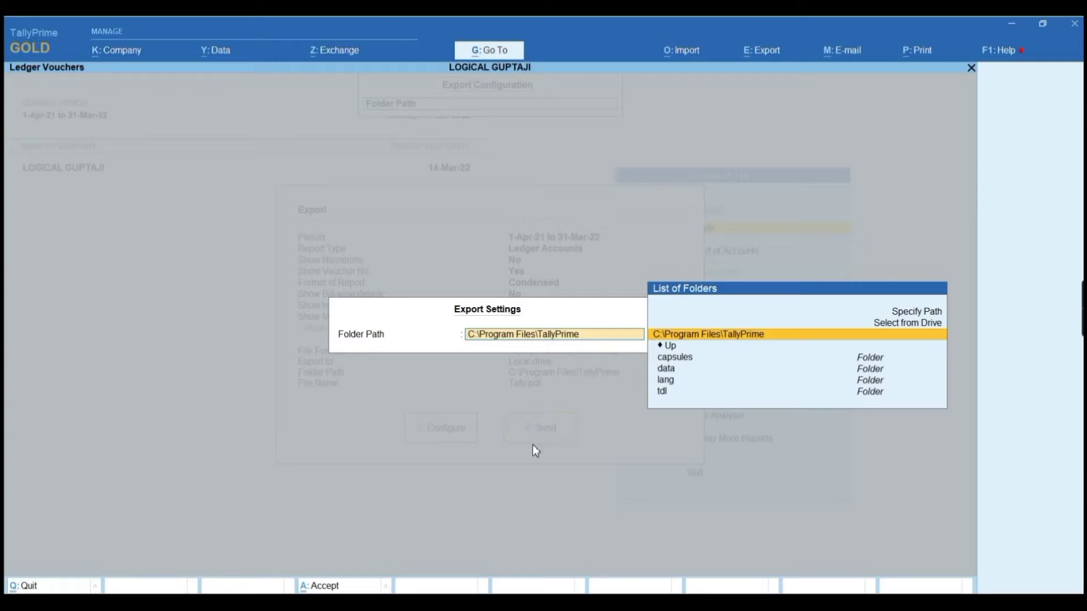
Step: Switch to the Windows desktop and create a new folder named "tally"
left_click(1011, 27)
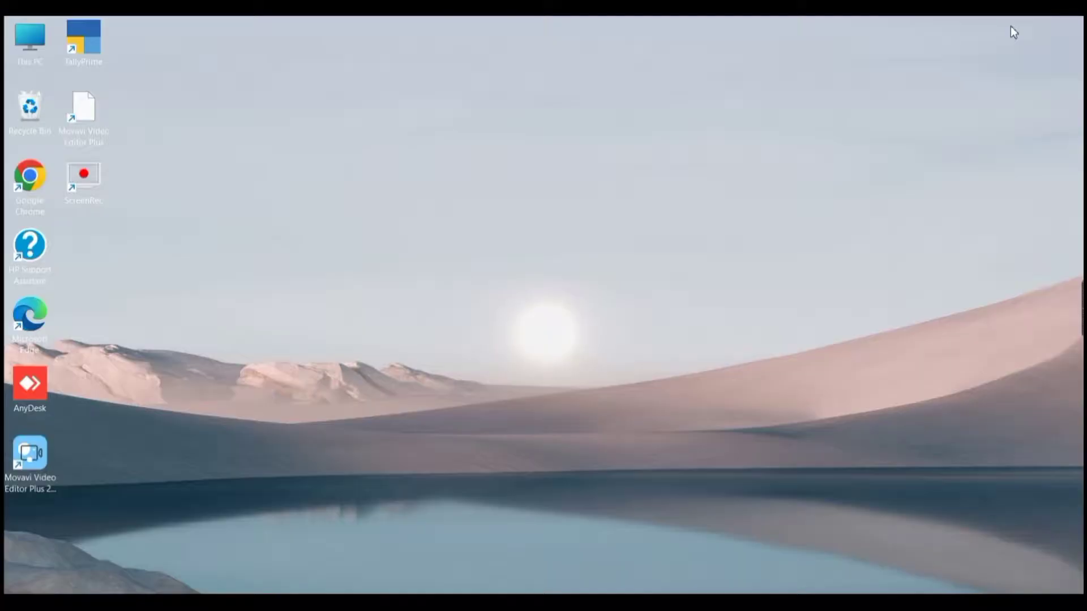
right_click(424, 246)
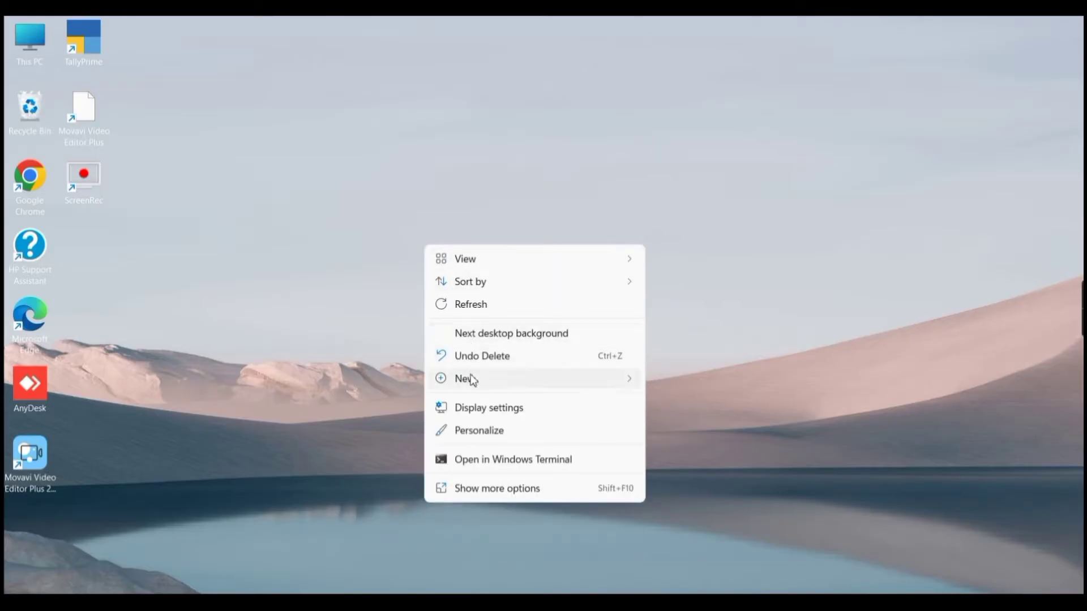
mouse_move(468, 378)
left_click(695, 172)
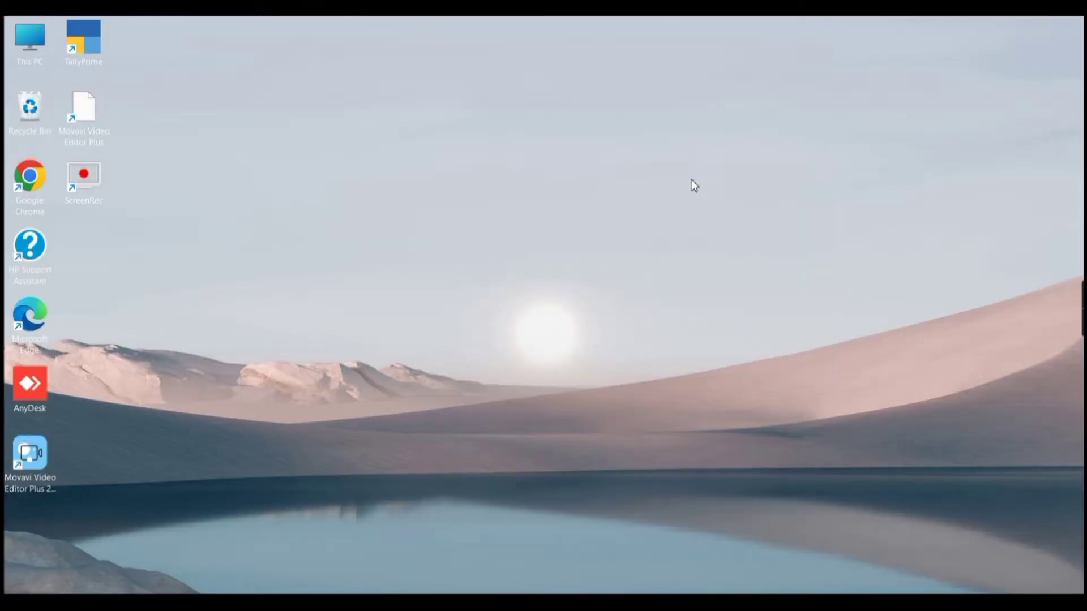
type("tally")
left_click(691, 179)
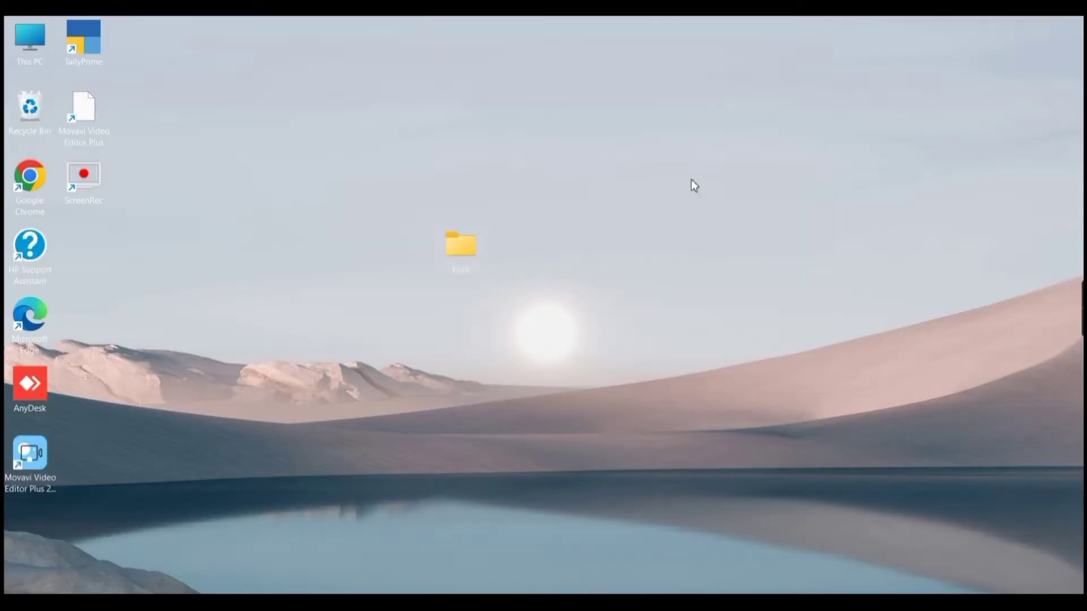
Step: Open the tally folder, copy its full path and close the folder window
double_click(459, 249)
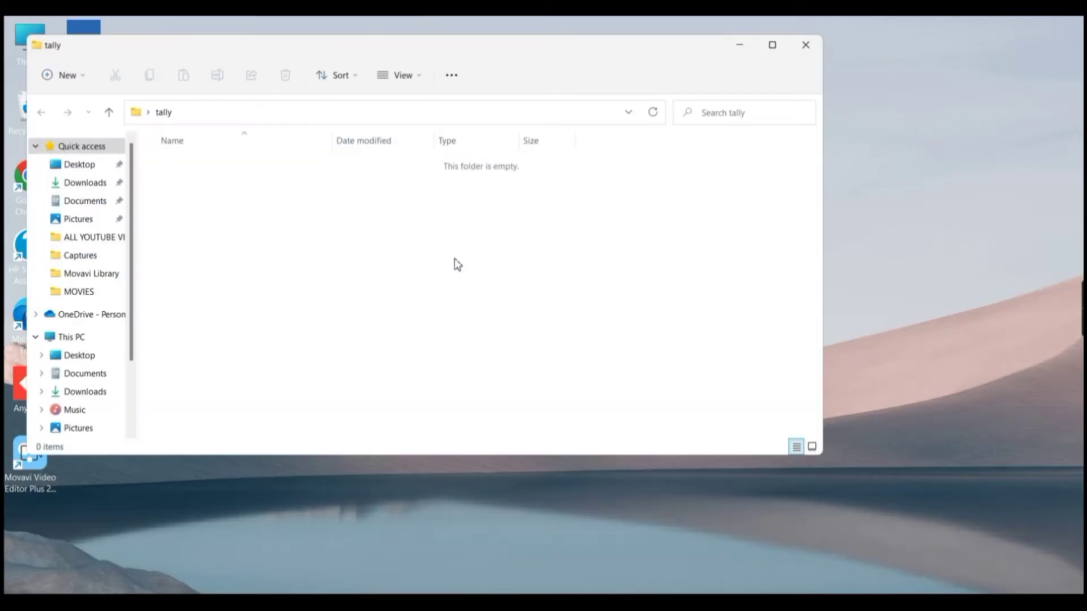
left_click(307, 113)
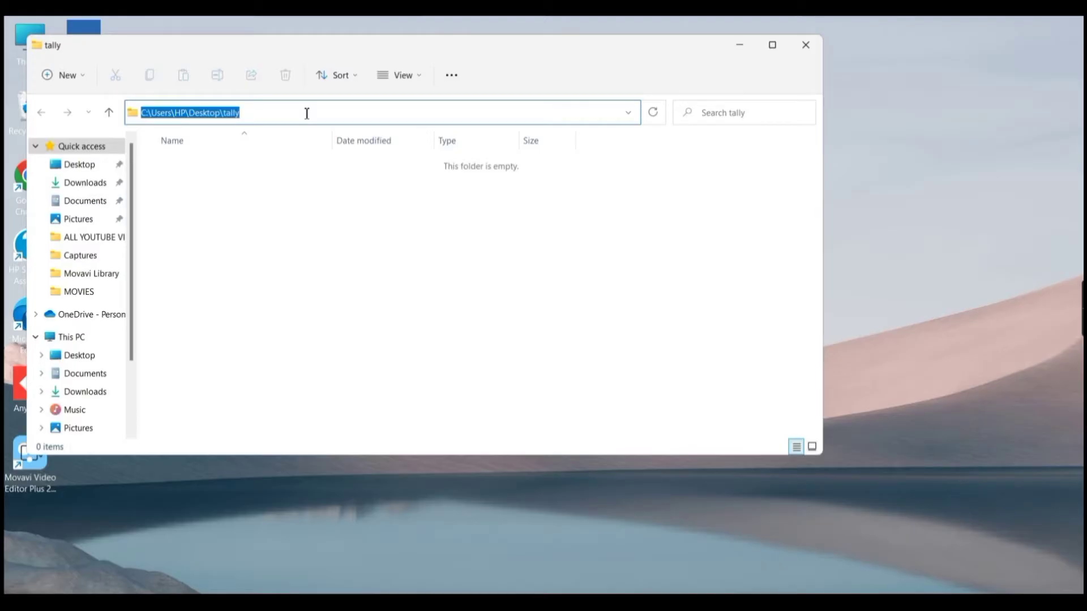
left_click(806, 45)
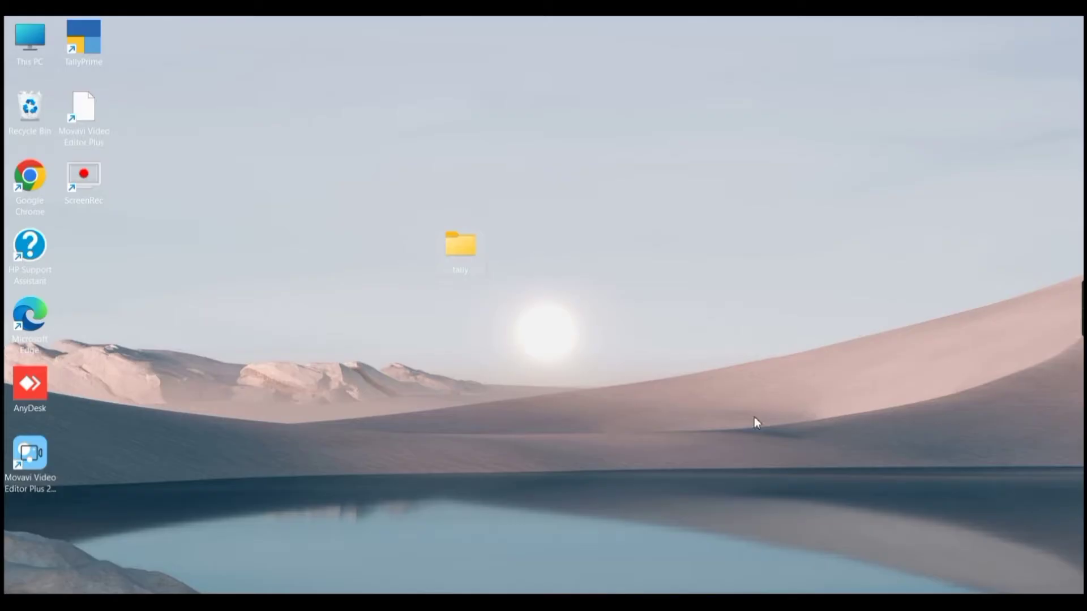
Step: Switch back to TallyPrime and specify C:\Users\HP\Desktop\tally as the export folder path
left_click(655, 602)
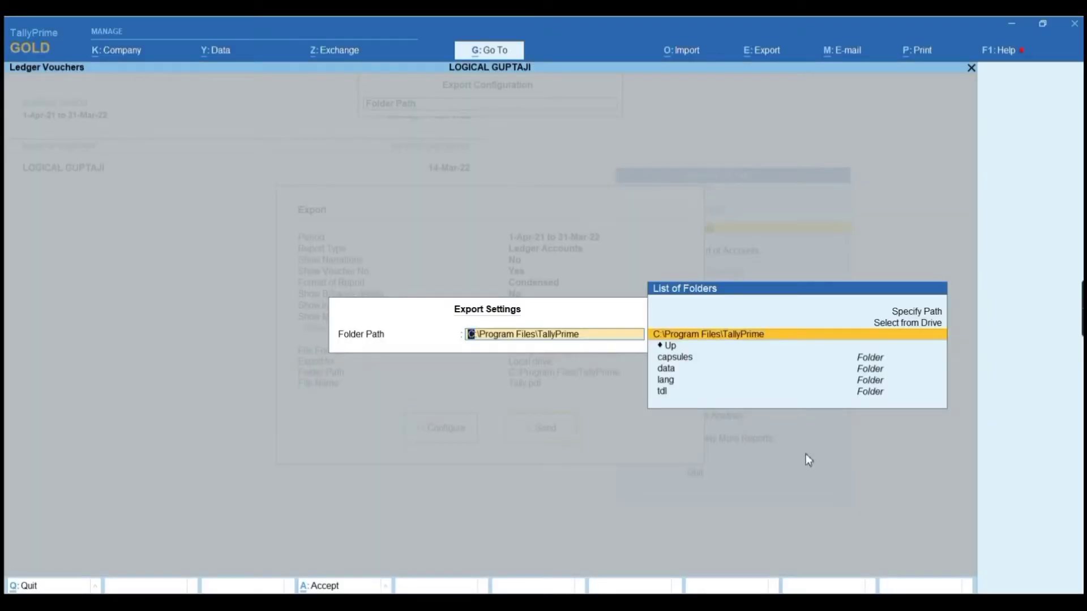
left_click(936, 319)
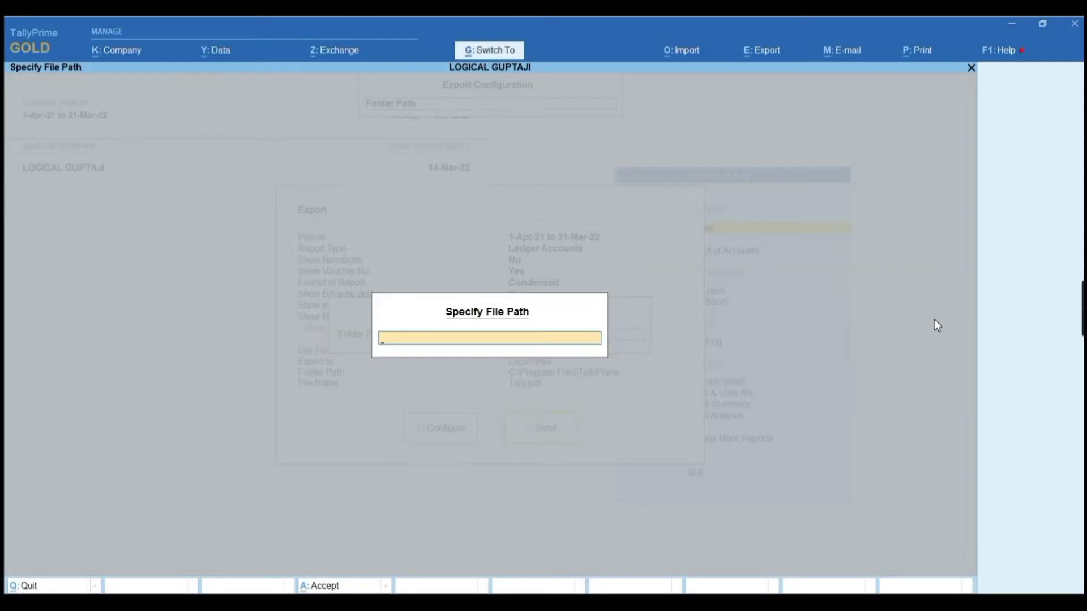
key("ctrl+alt+v")
key("Return")
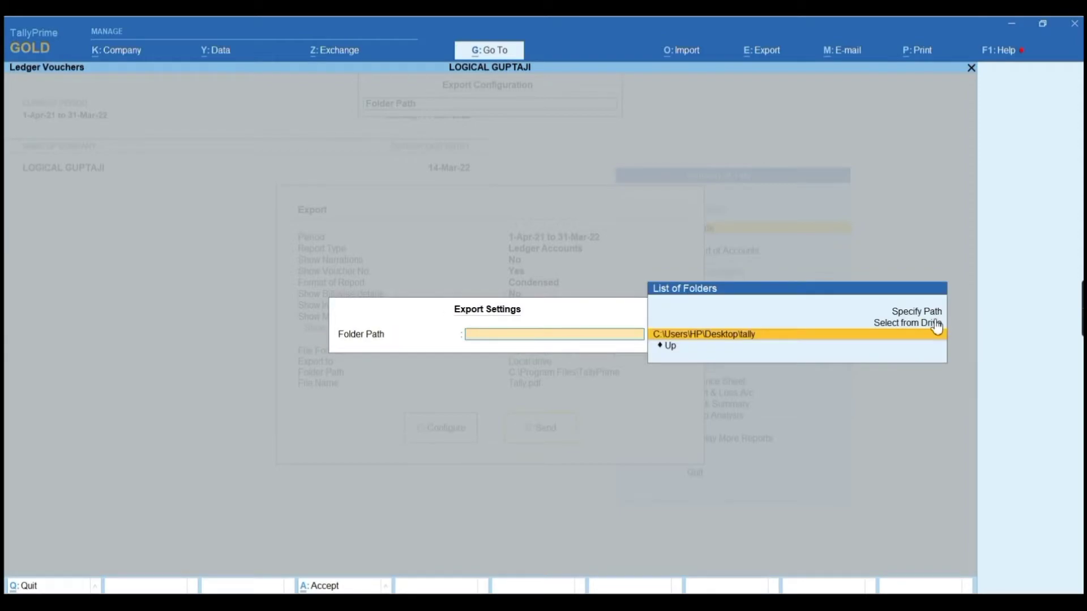
key("Return")
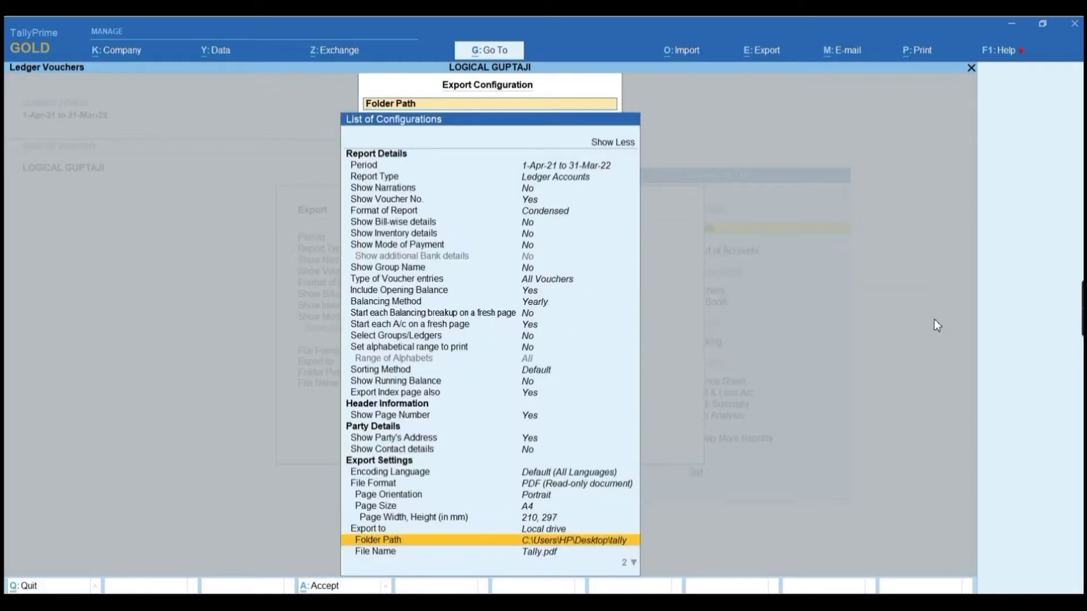
Step: Set the export file name to "all ledger account"
key("Down")
key("Return")
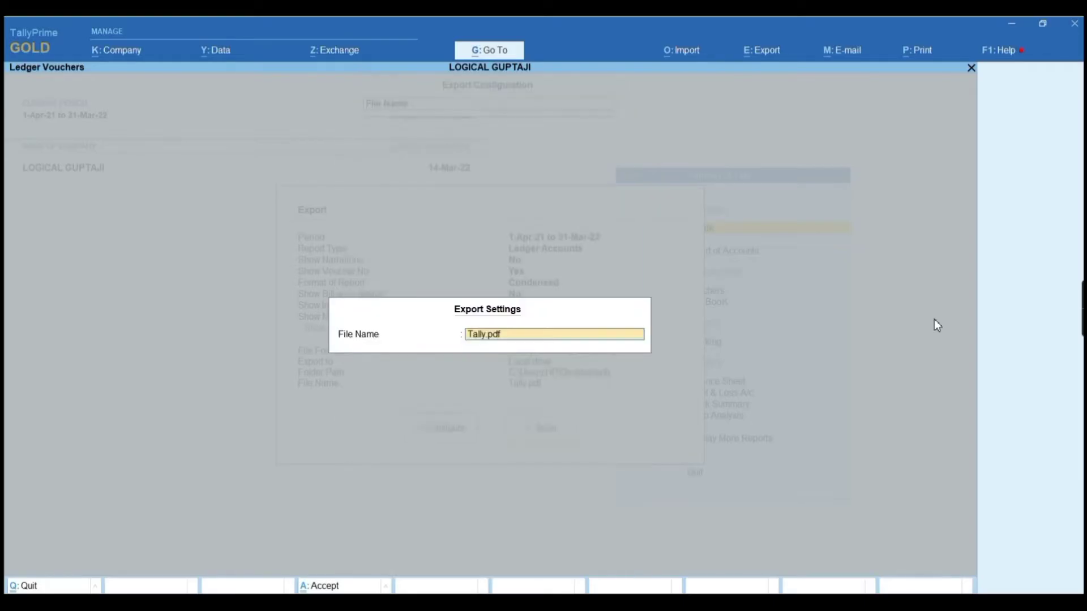
type("all ledgh")
key("BackSpace")
type("er account")
key("Return")
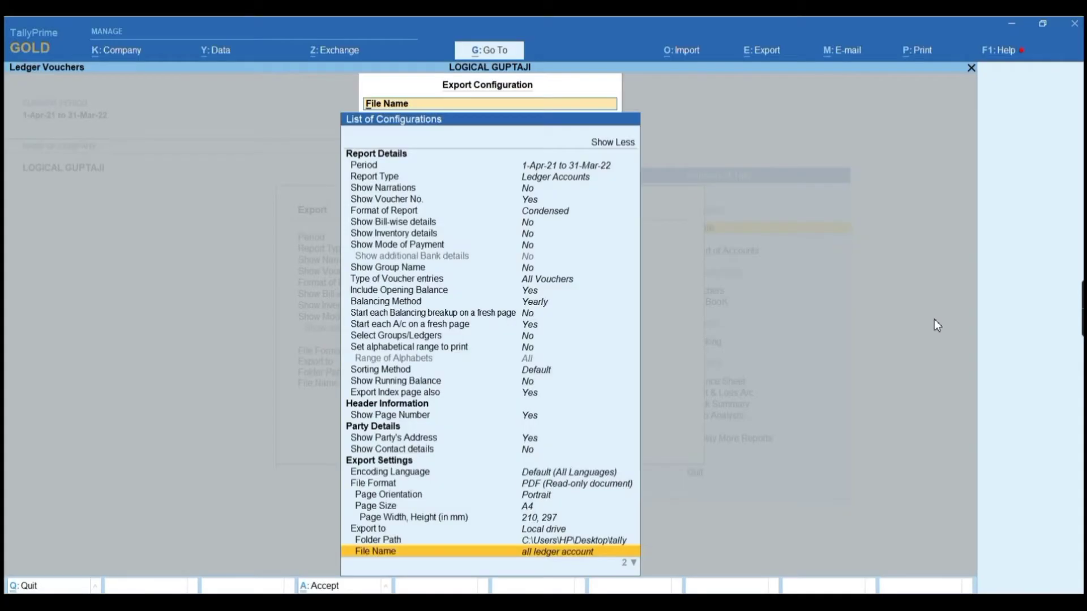
Step: Accept the export configuration, send the ledger report to PDF and close the opened document
key("ctrl+a")
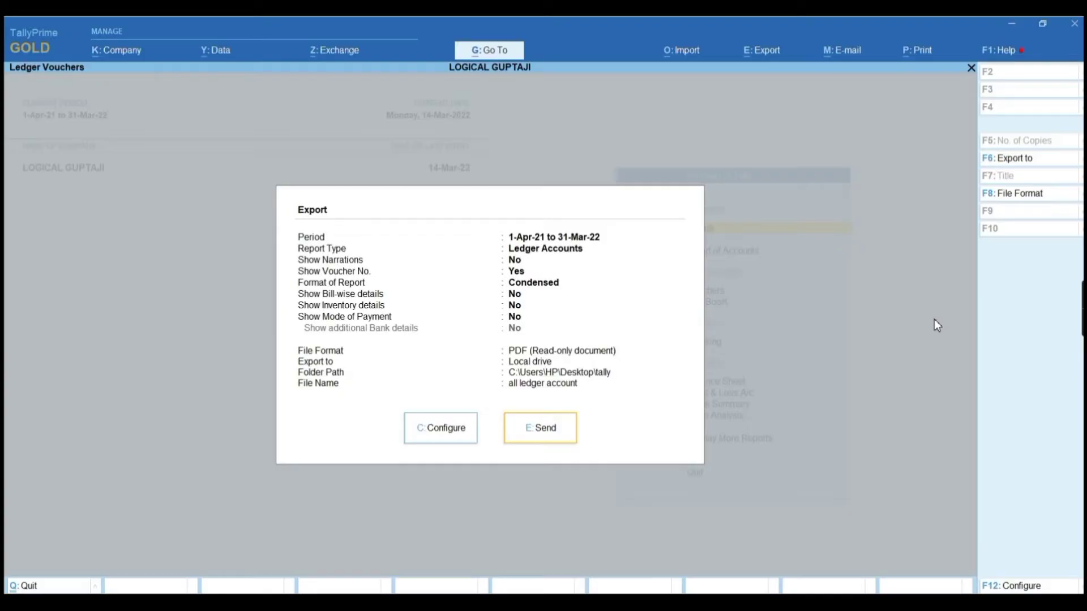
key("Return")
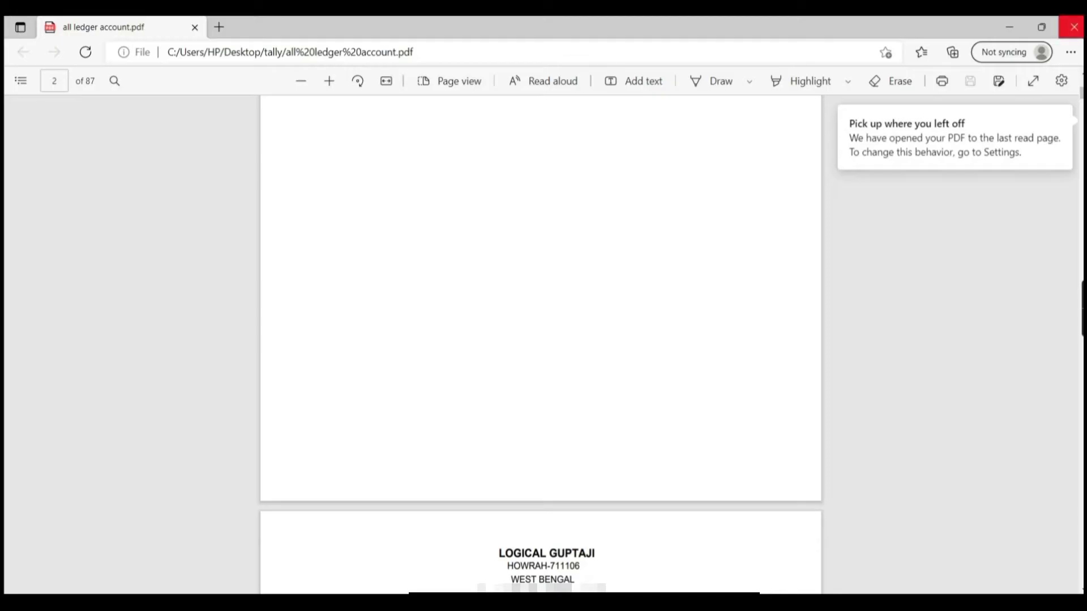
left_click(1074, 27)
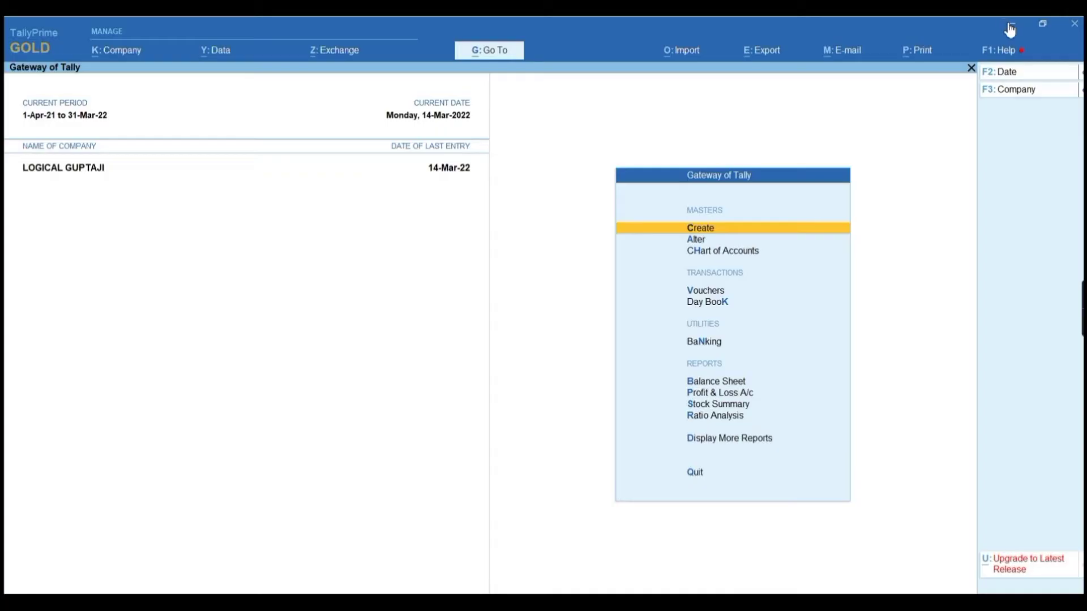
Step: Switch to the desktop and open the tally folder to examine the exported files
left_click(1011, 27)
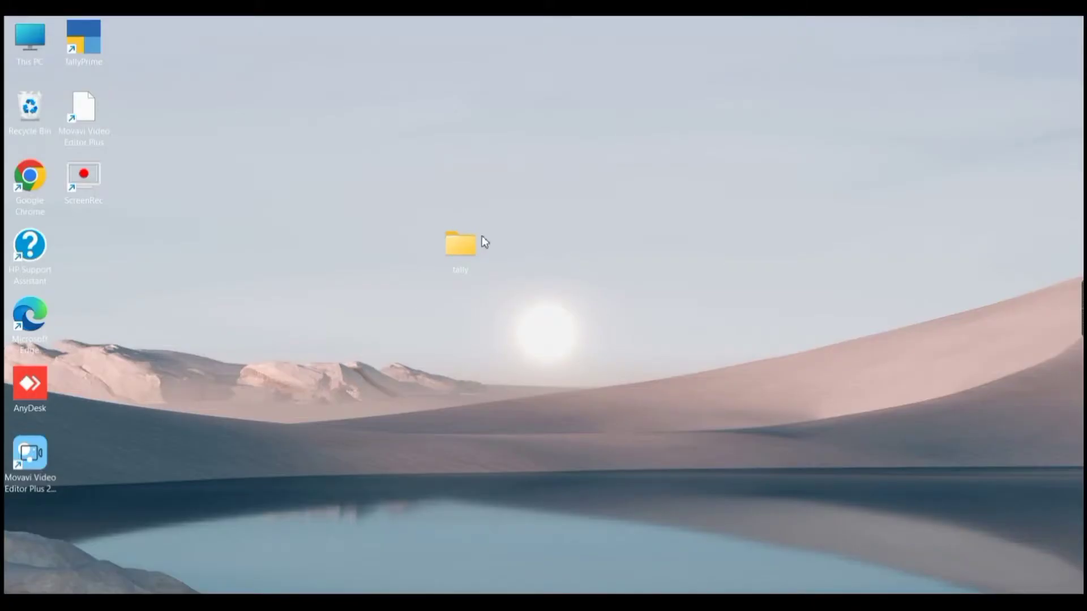
double_click(463, 259)
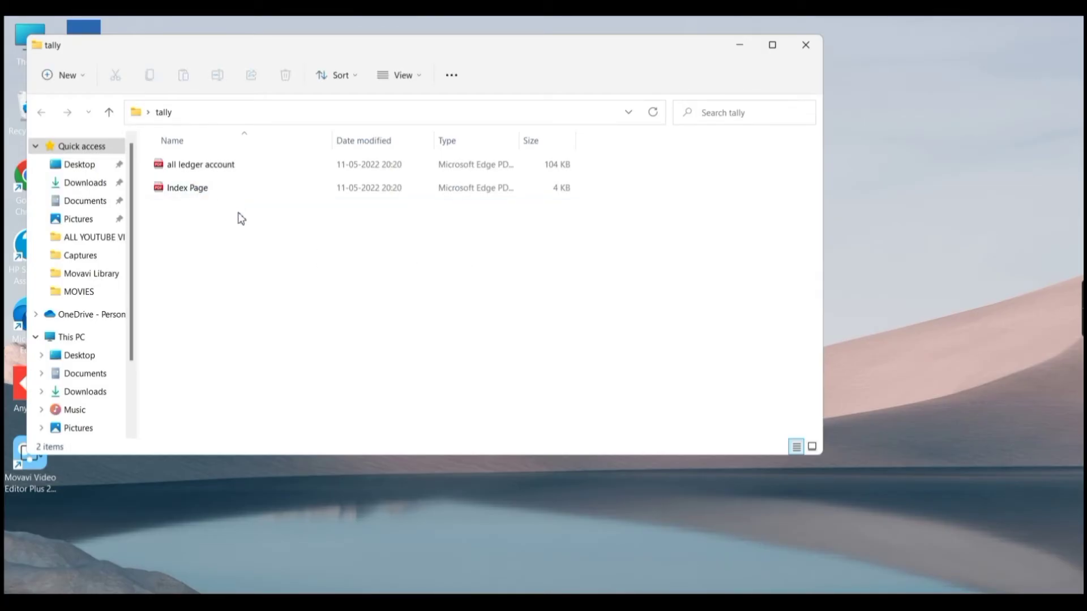
Step: Open the Index Page PDF, examine its ledger names and page numbers from start to end, and close it
double_click(193, 193)
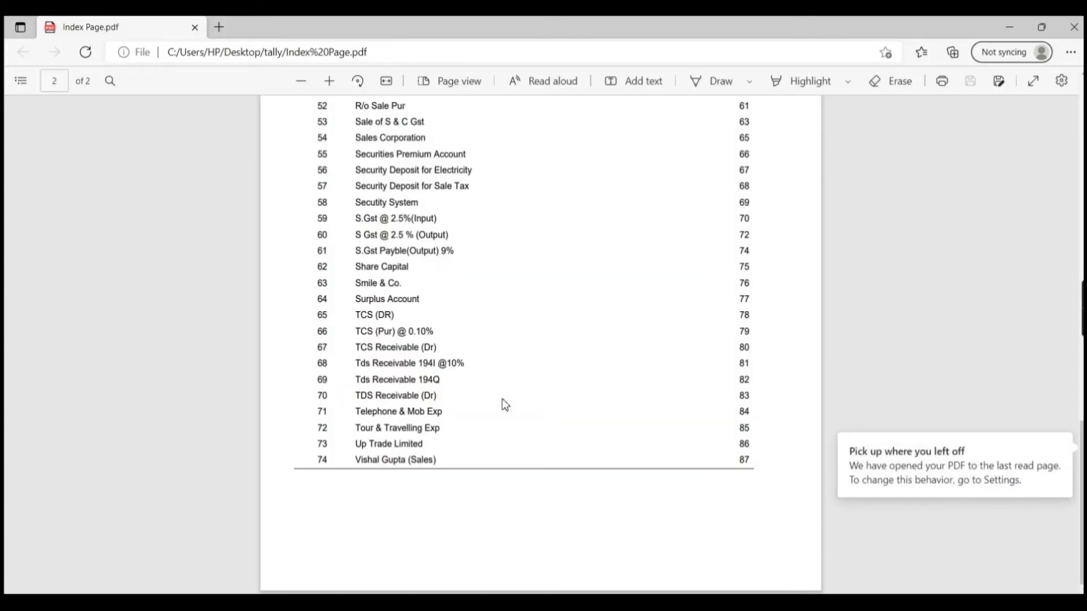
scroll(506, 404, "up", 15)
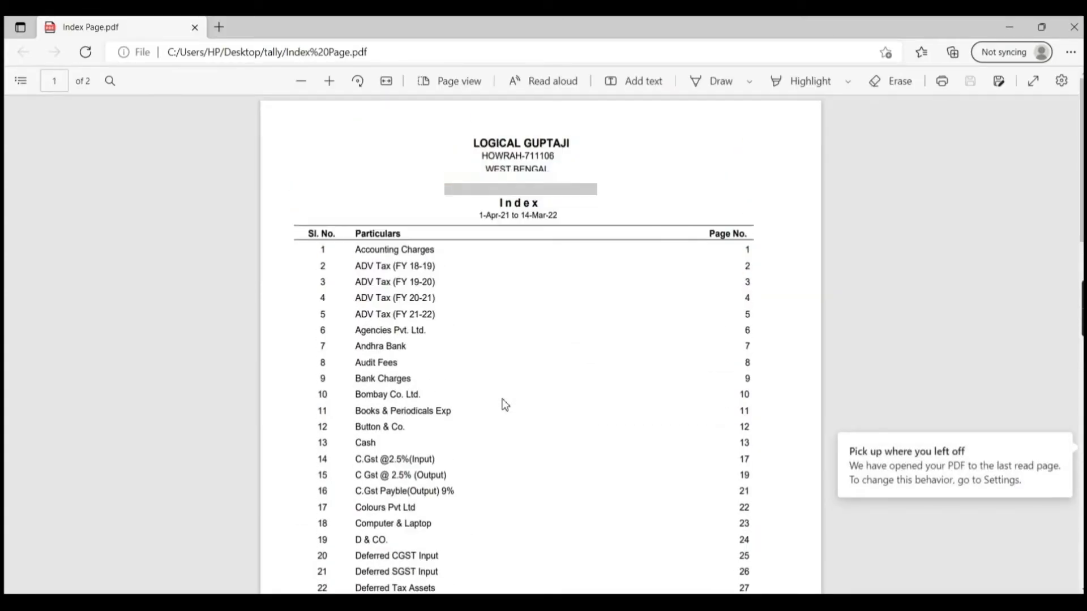
scroll(505, 404, "down", 15)
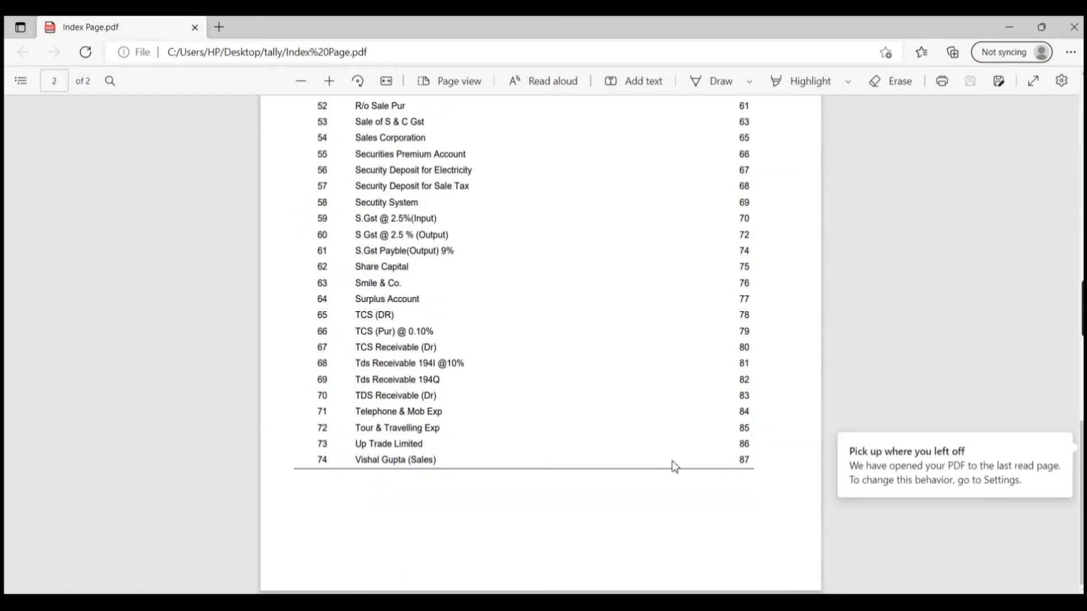
left_click(1073, 27)
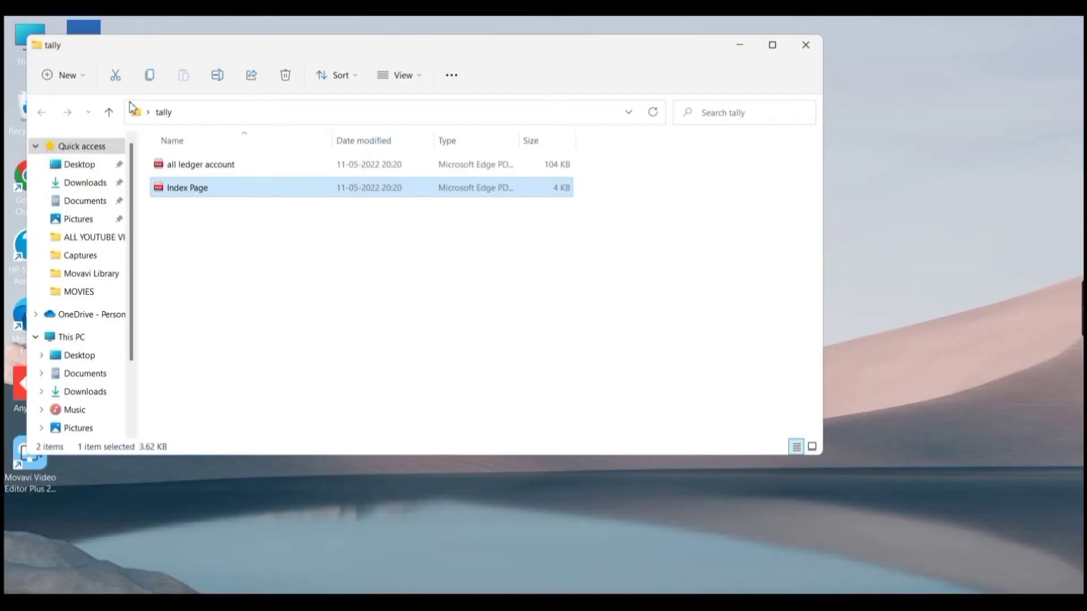
Step: Open the all ledger account PDF, examine the ledgers page by page, and close it along with the tally folder
left_click(187, 165)
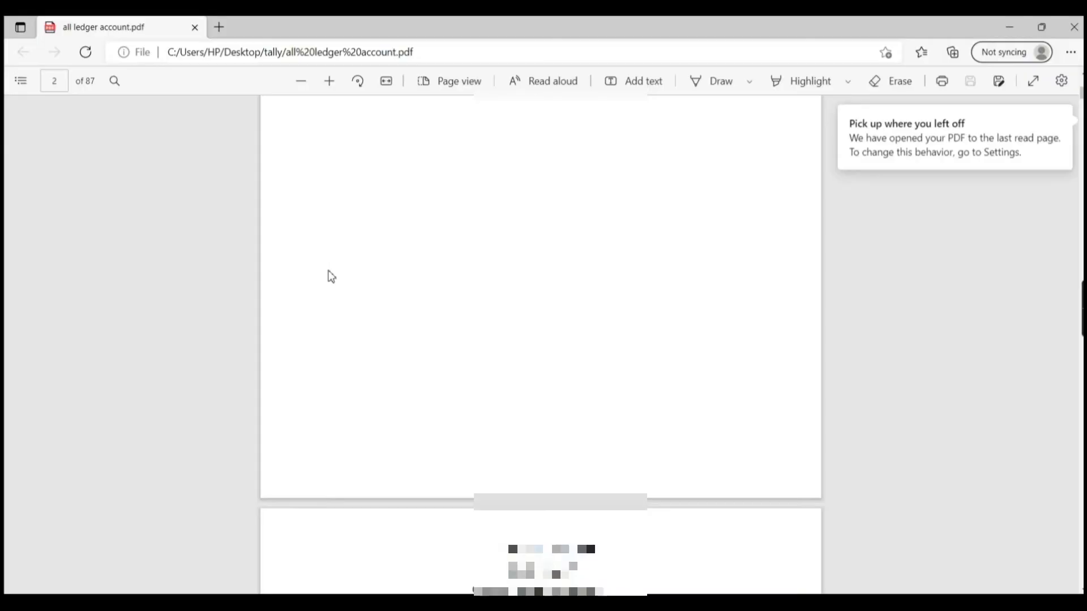
scroll(331, 276, "down", 7)
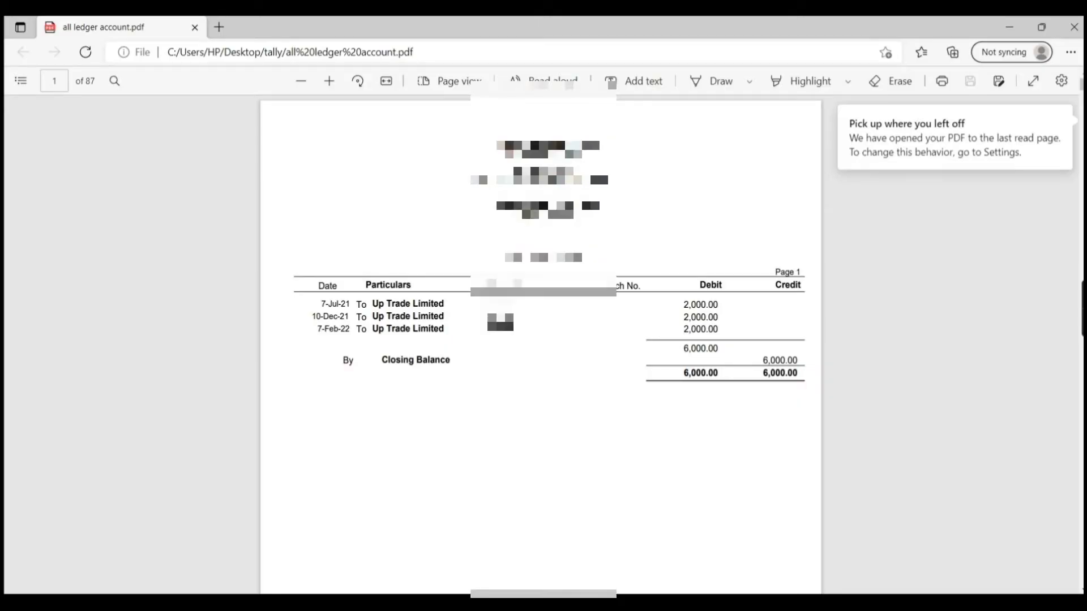
scroll(519, 293, "down", 3)
scroll(526, 340, "down", 6)
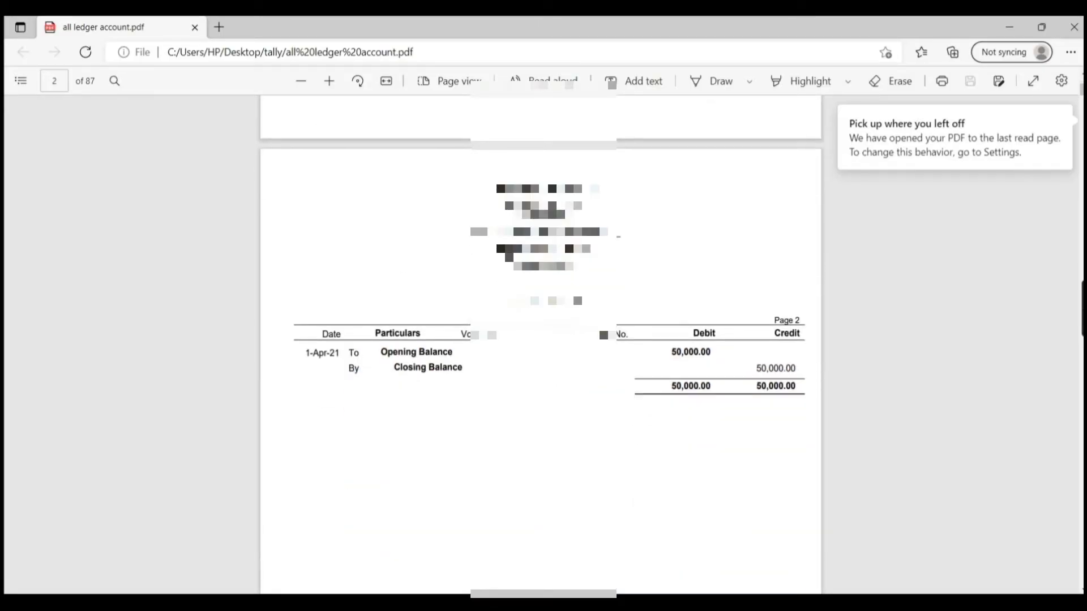
scroll(500, 448, "down", 10)
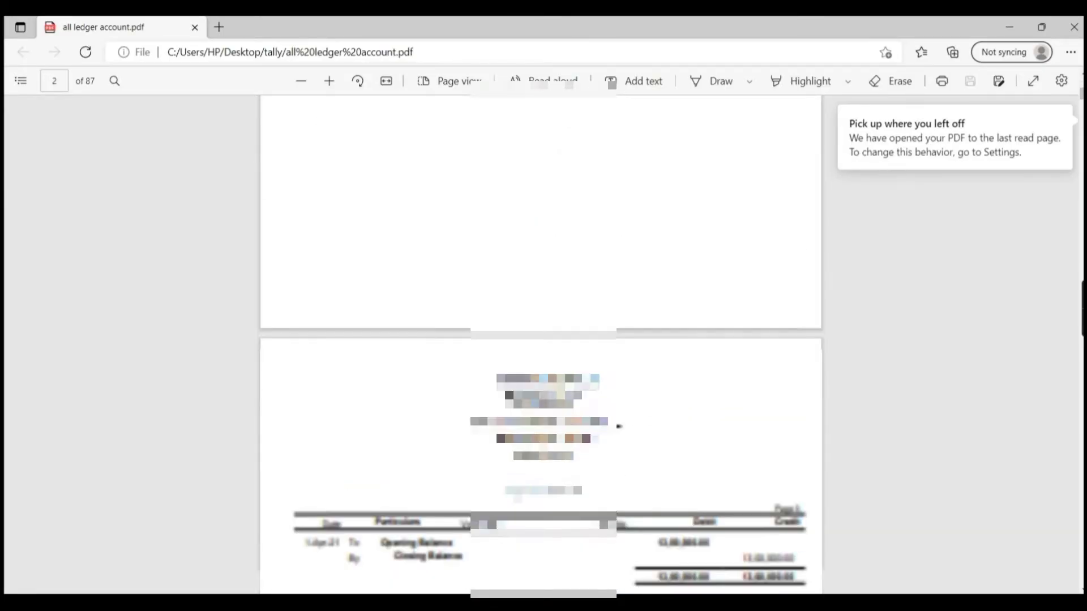
scroll(594, 356, "down", 10)
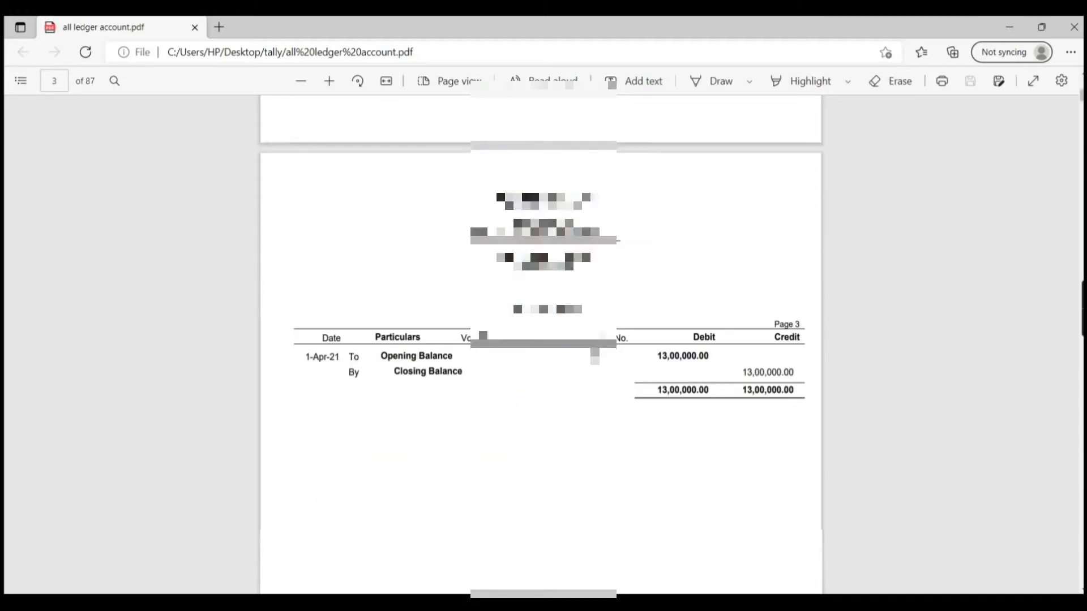
scroll(594, 356, "down", 10)
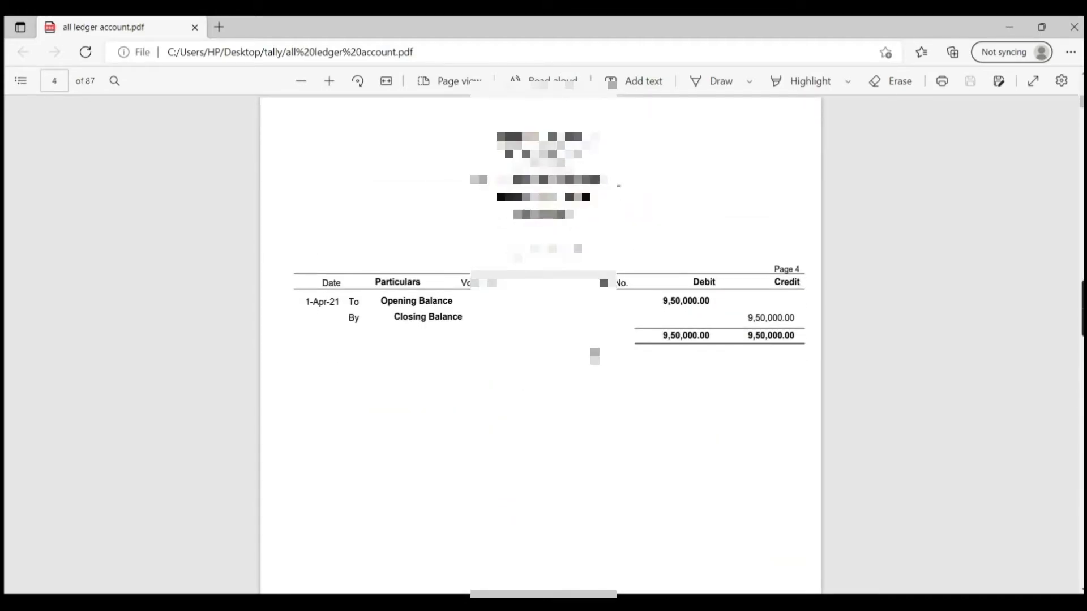
scroll(595, 357, "down", 10)
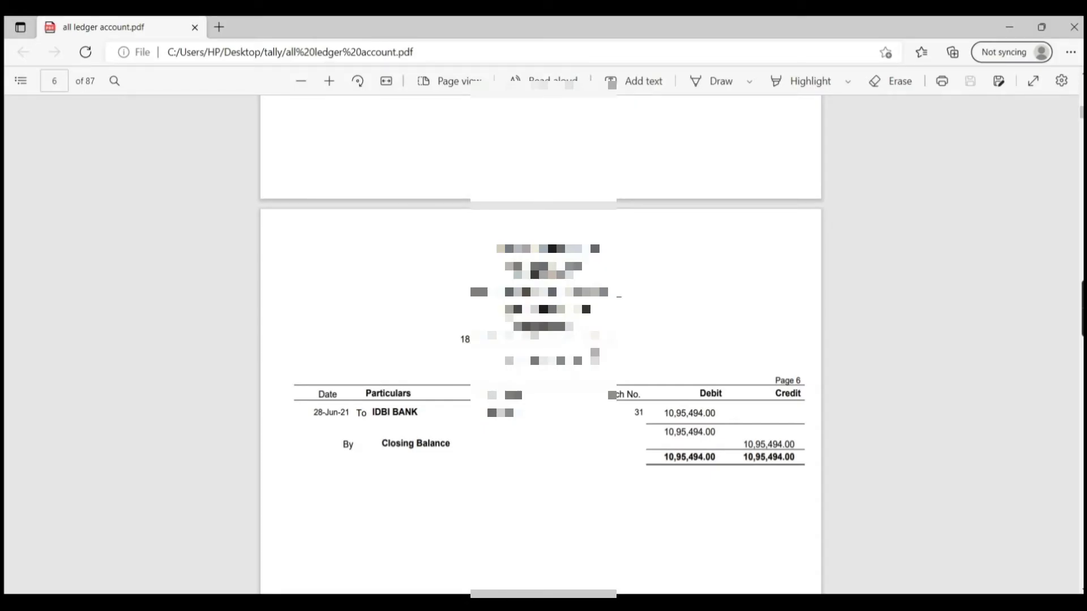
scroll(595, 357, "down", 10)
scroll(541, 346, "down", 20)
scroll(541, 345, "down", 10)
scroll(540, 345, "down", 20)
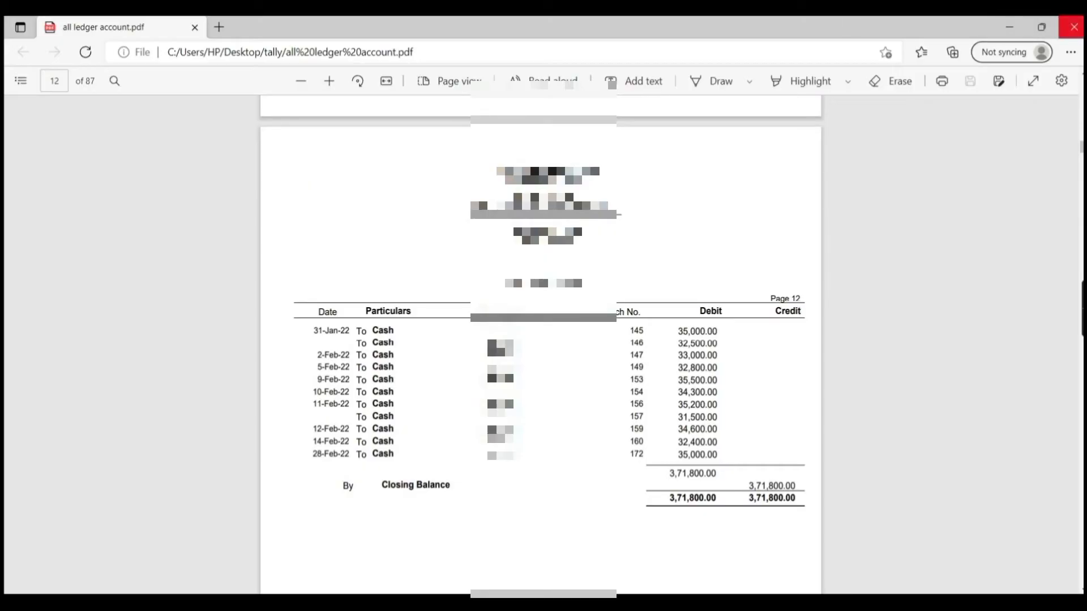
left_click(1074, 27)
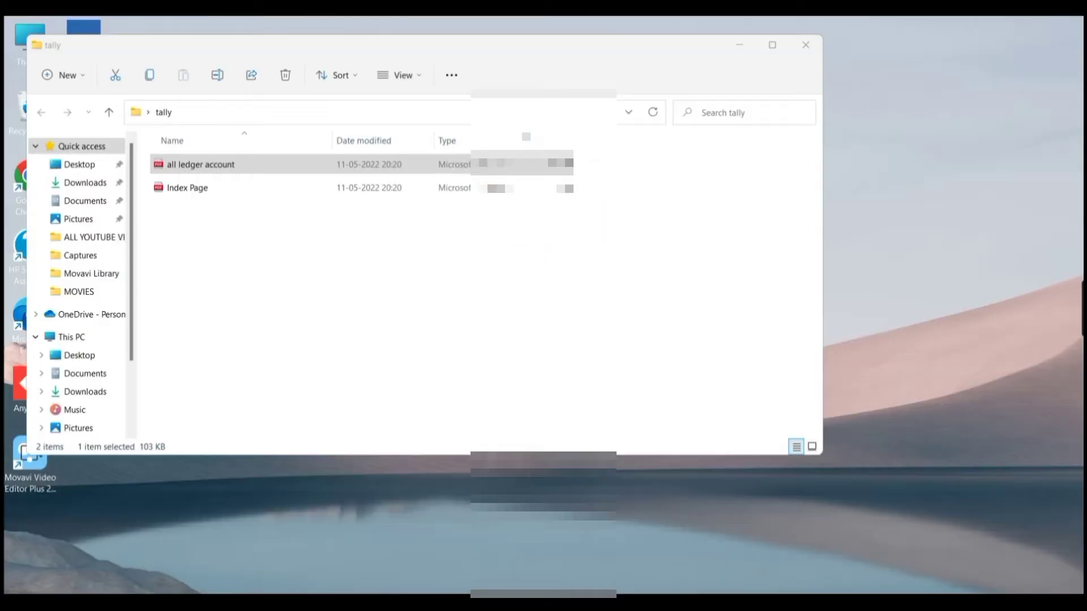
left_click(799, 52)
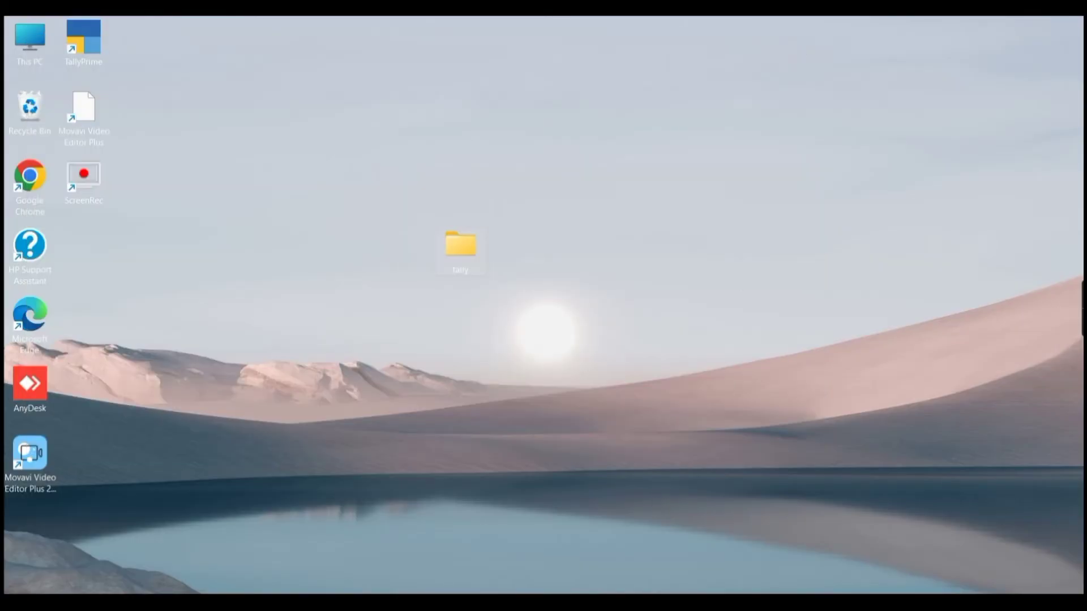
Step: Switch back to TallyPrime and start exporting the One Ledger Account report for the Up Trade Limited ledger
left_click(655, 601)
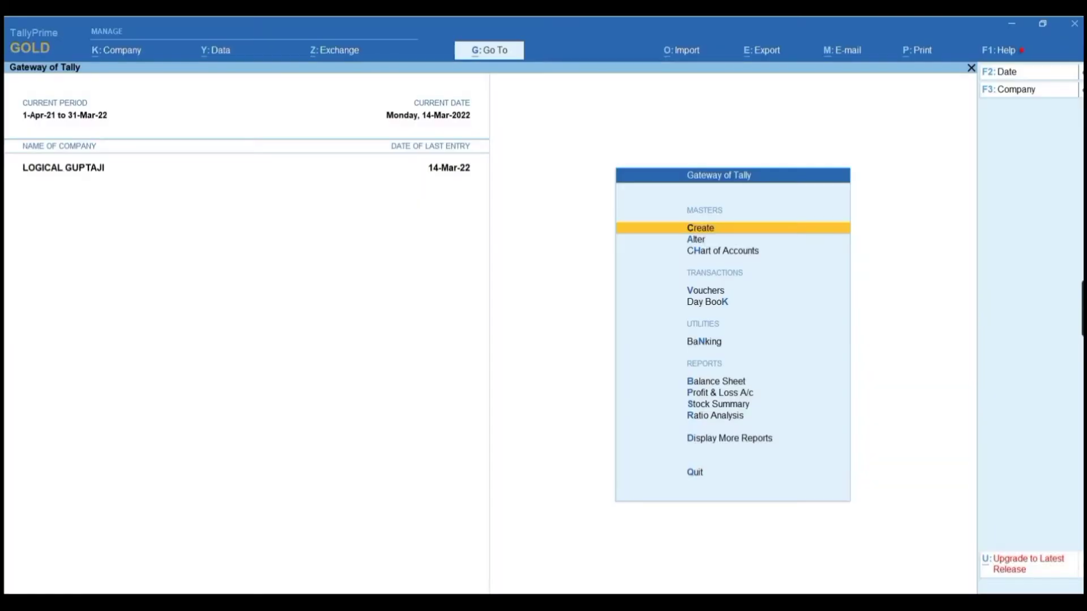
key("alt")
left_click(770, 54)
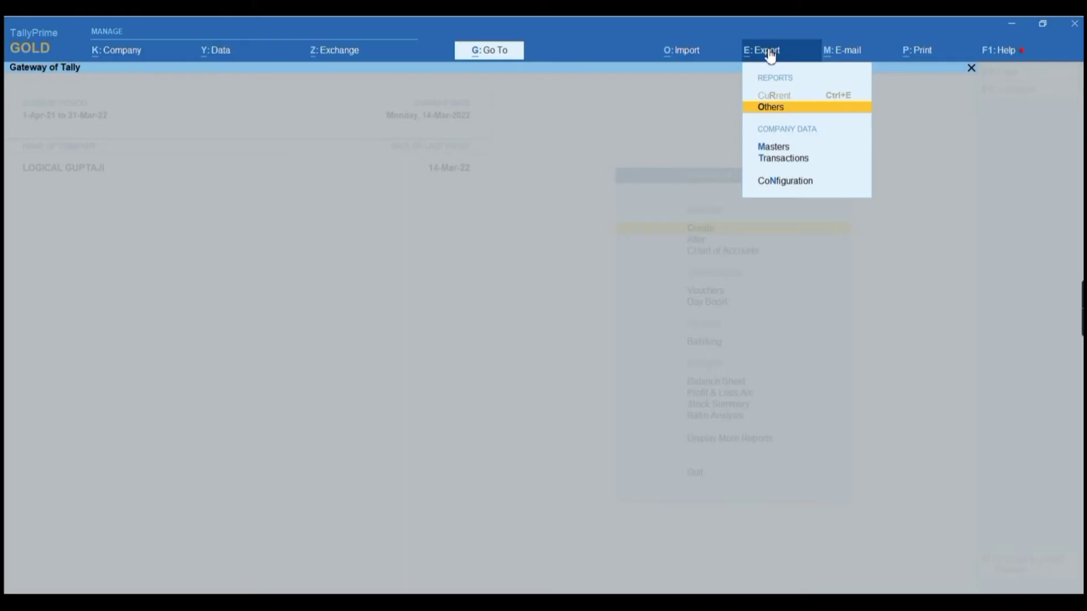
key("Return")
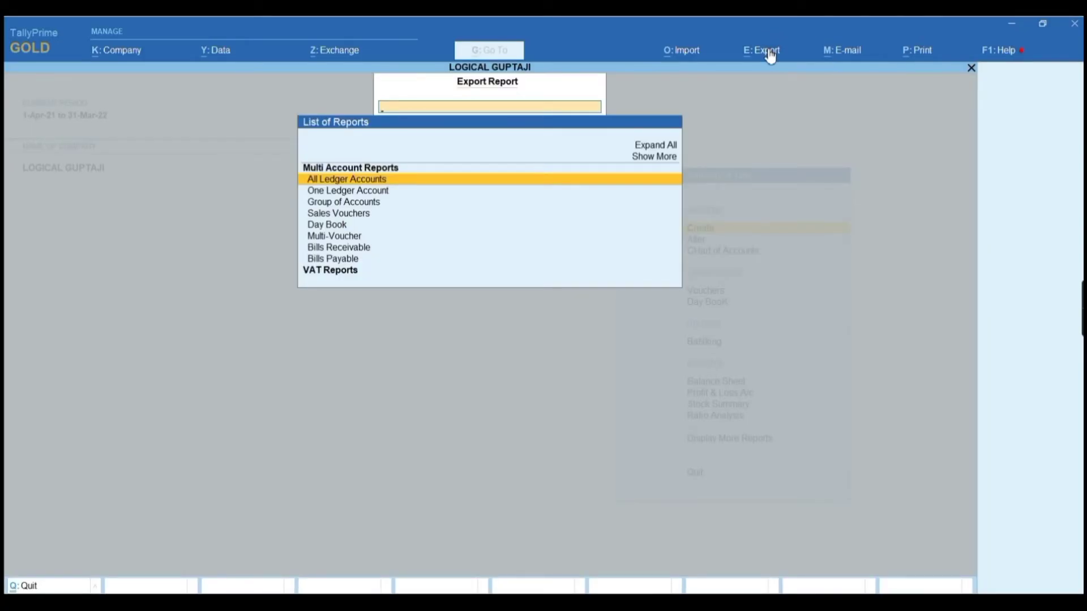
key("Down")
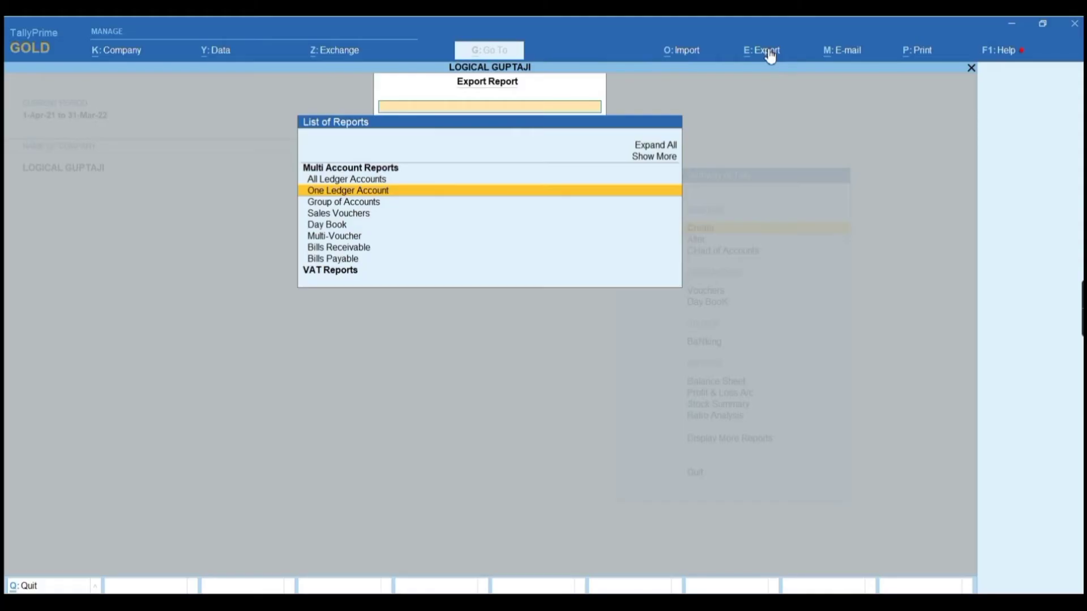
key("Return")
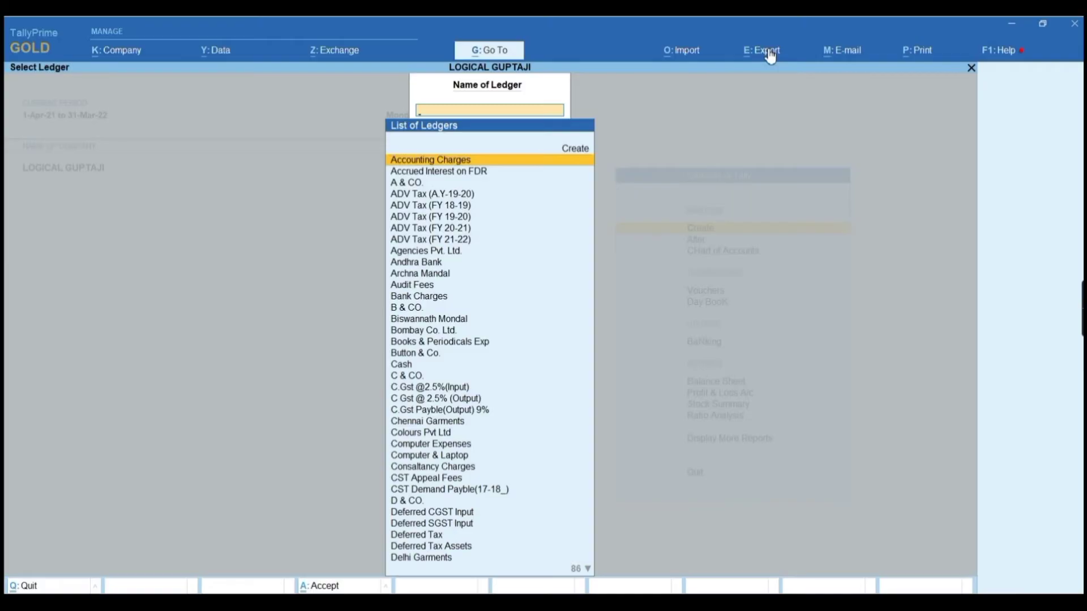
key("End")
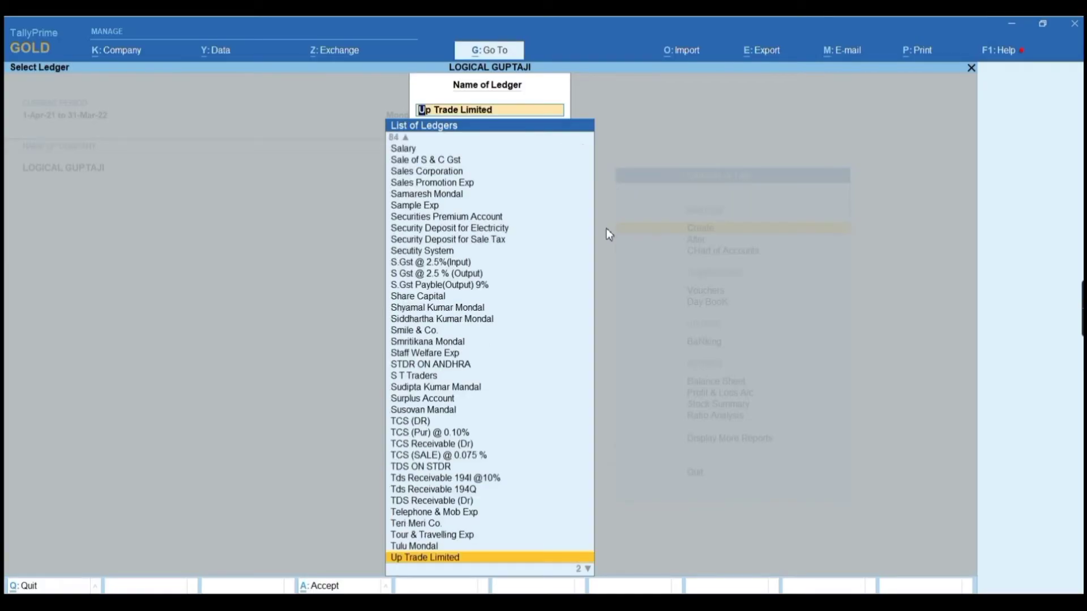
key("Return")
key("alt+e")
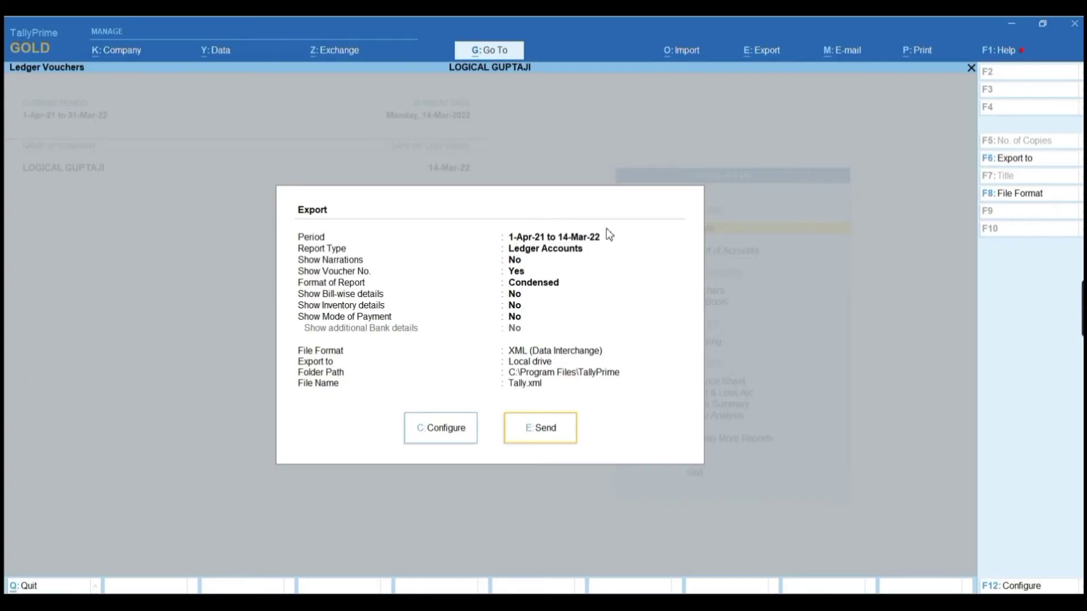
Step: Set the file format to PDF (Read-only document) in the ledger's export configuration
key("c")
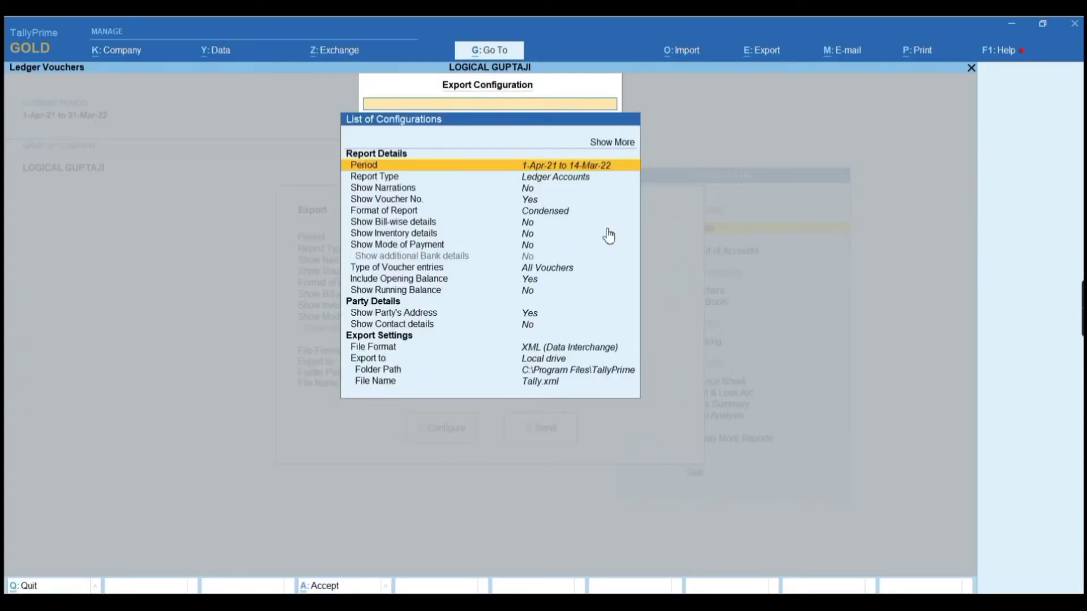
key("Down")
key("Down")
key("Down")
key("Down")
key("Down")
key("Down")
key("Down")
key("Down")
key("Down")
key("Down")
key("Down")
key("Down")
key("Down")
key("Down")
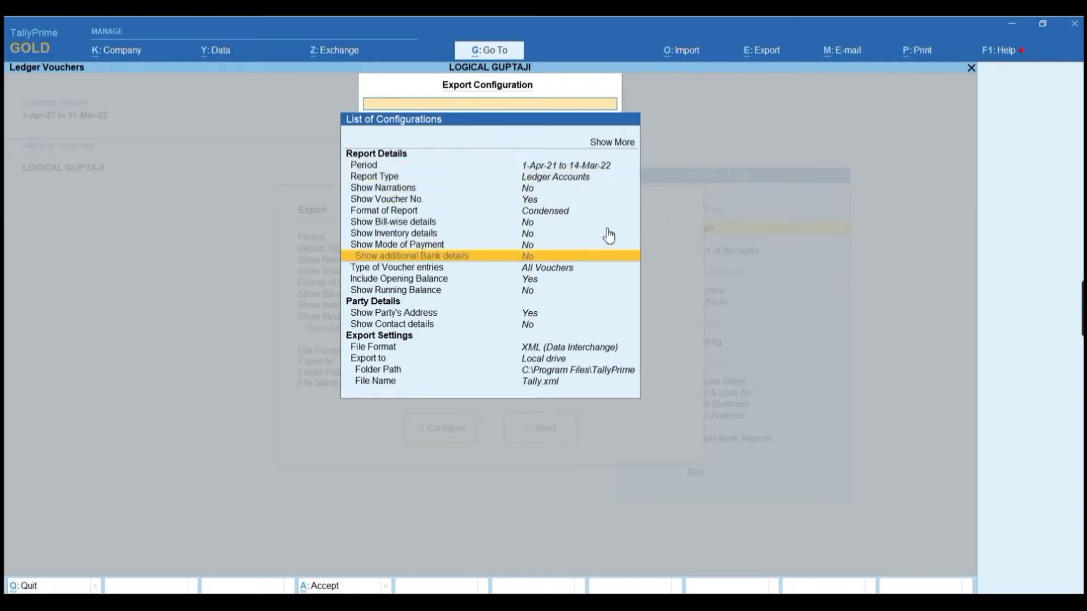
key("Down")
key("Up")
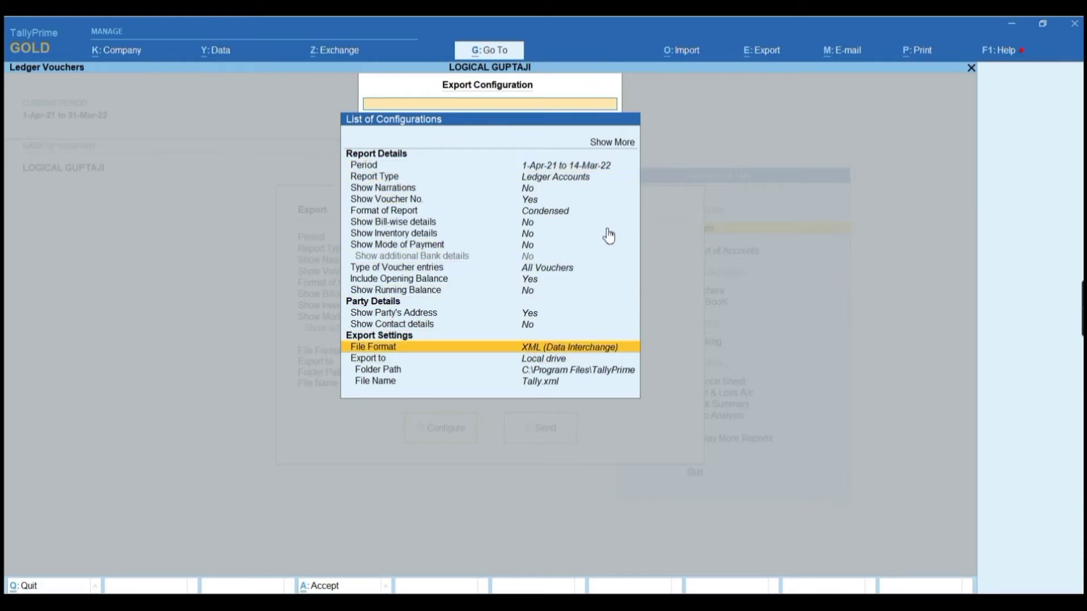
key("Return")
key("Up")
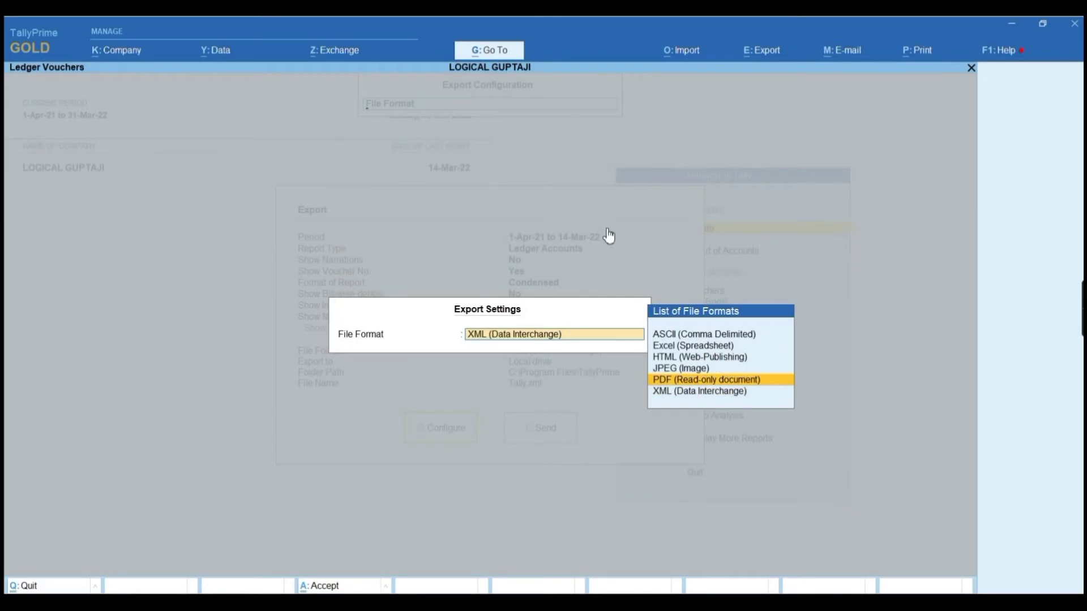
key("Return")
Step: Specify C:\Users\HP\Desktop\tally as the folder path for the single-ledger export
key("Down")
key("Down")
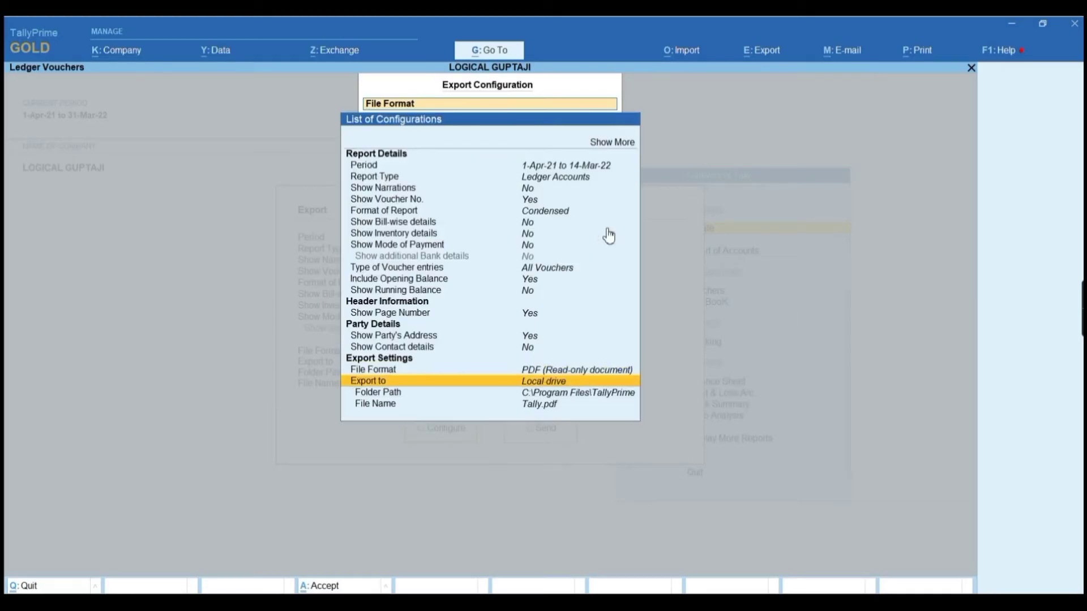
key("Return")
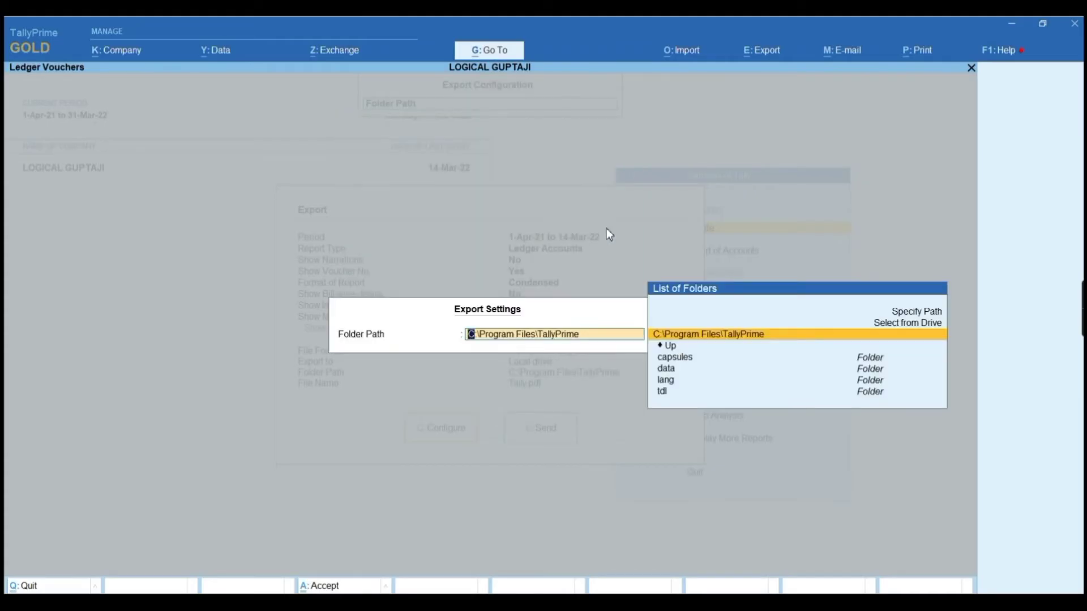
key("Up")
key("Up")
key("Return")
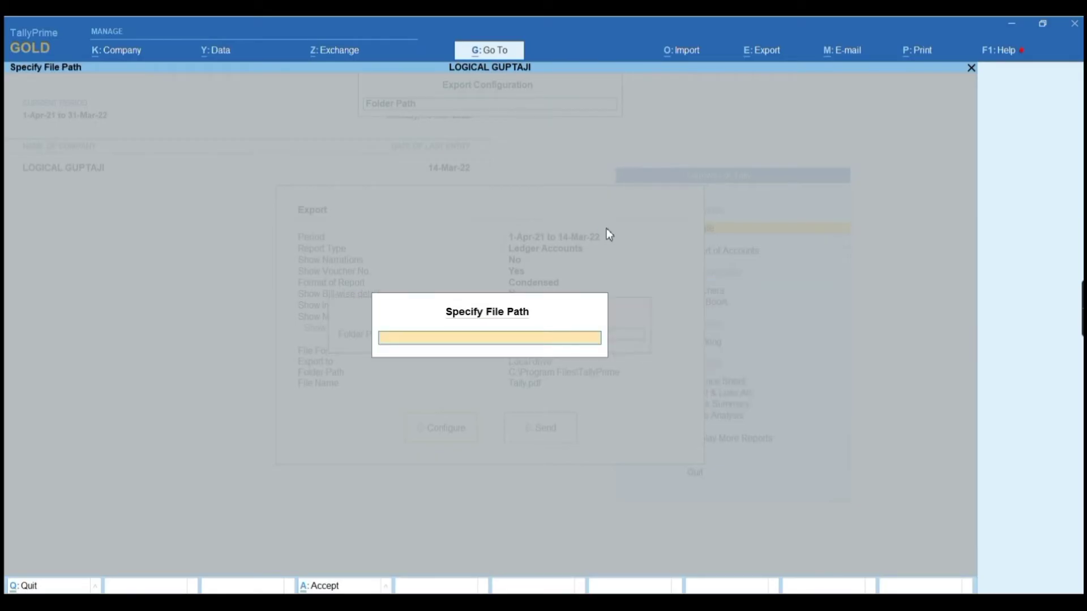
type("C:\\Users\\HP\\Desktop\\tally")
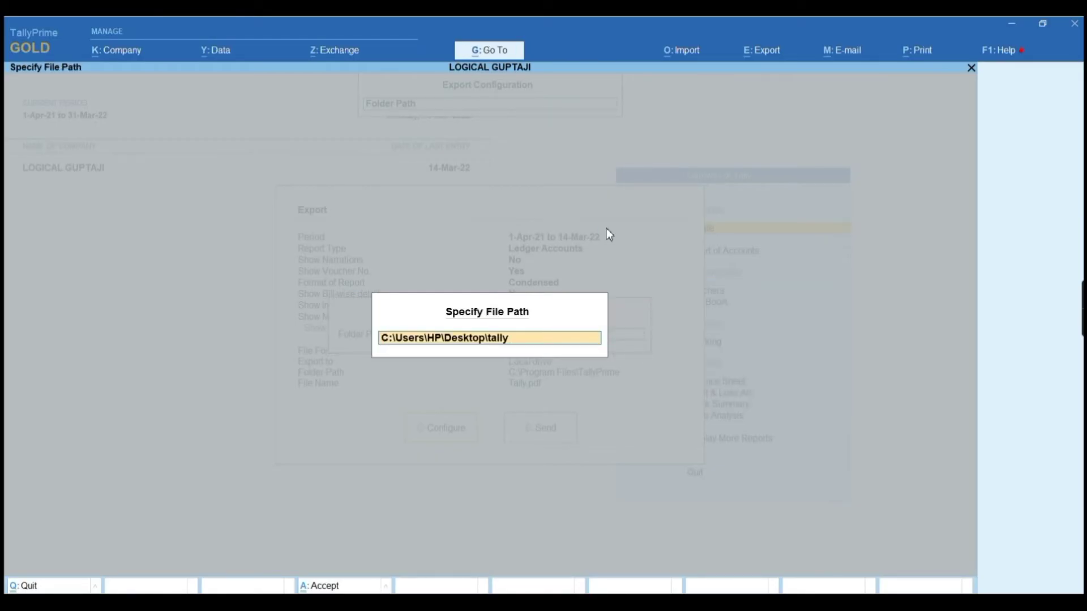
key("Return")
key("Return")
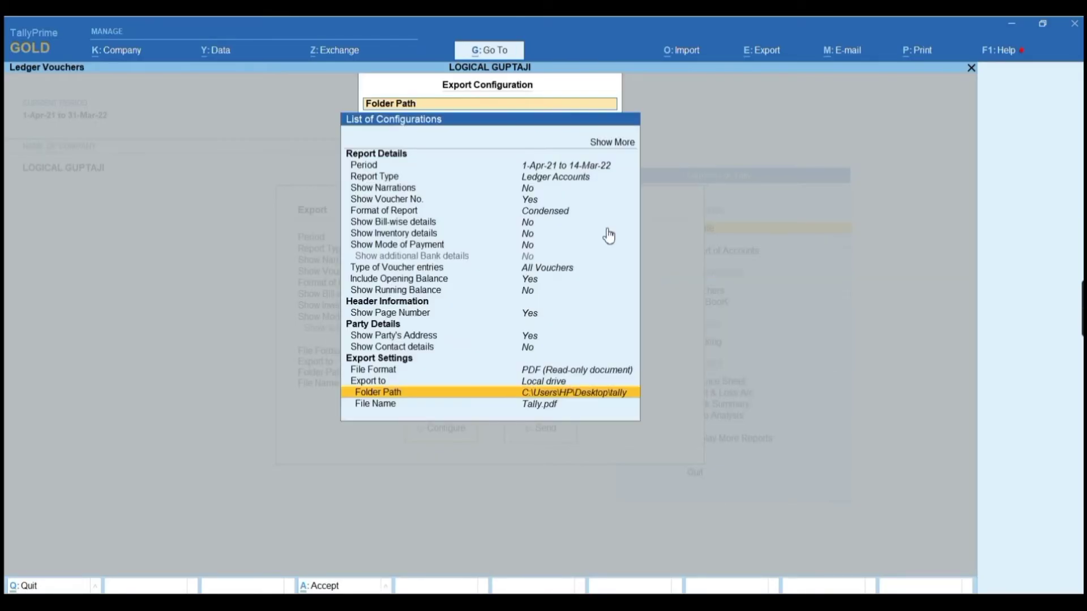
Step: Accept the export configuration and send the Up Trade Limited ledger to PDF
key("Down")
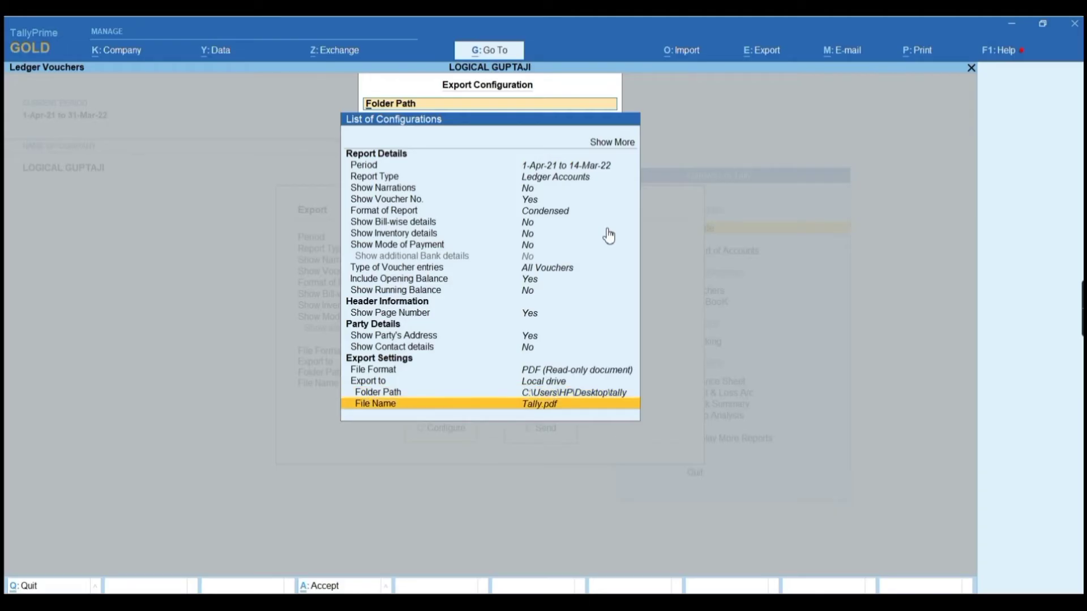
key("ctrl")
key("ctrl+a")
key("e")
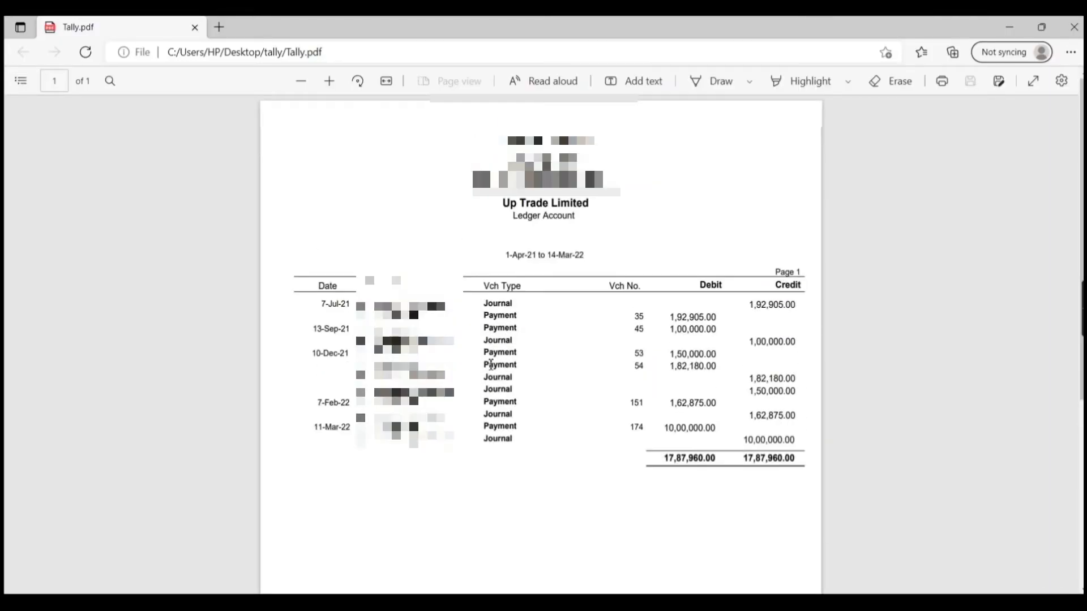
Step: Examine the exported Up Trade Limited ledger PDF down to the page end and close it
scroll(490, 351, "down", 5)
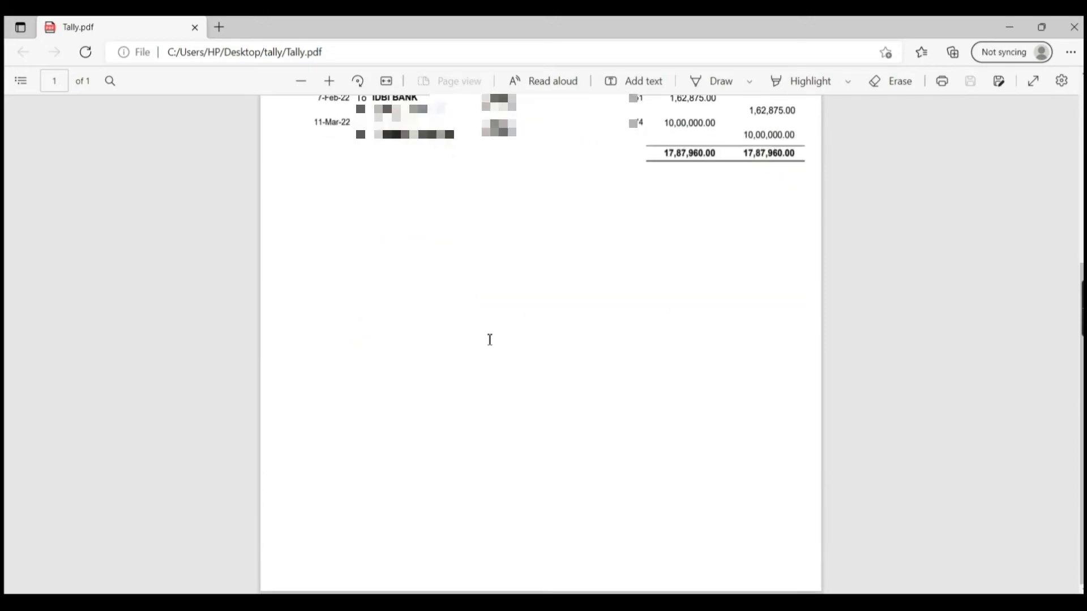
scroll(491, 340, "up", 5)
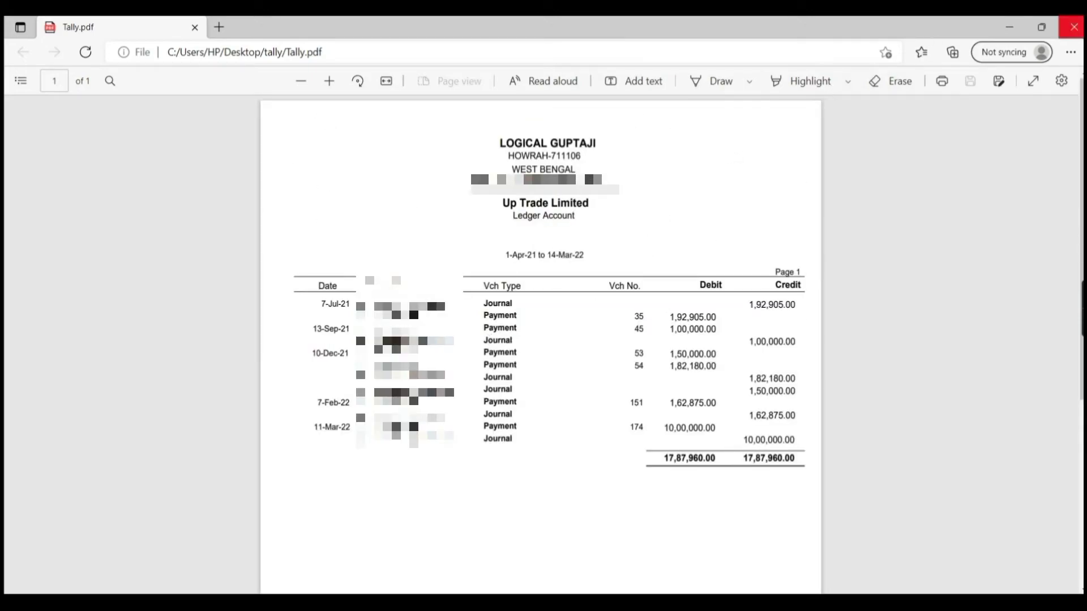
left_click(1074, 26)
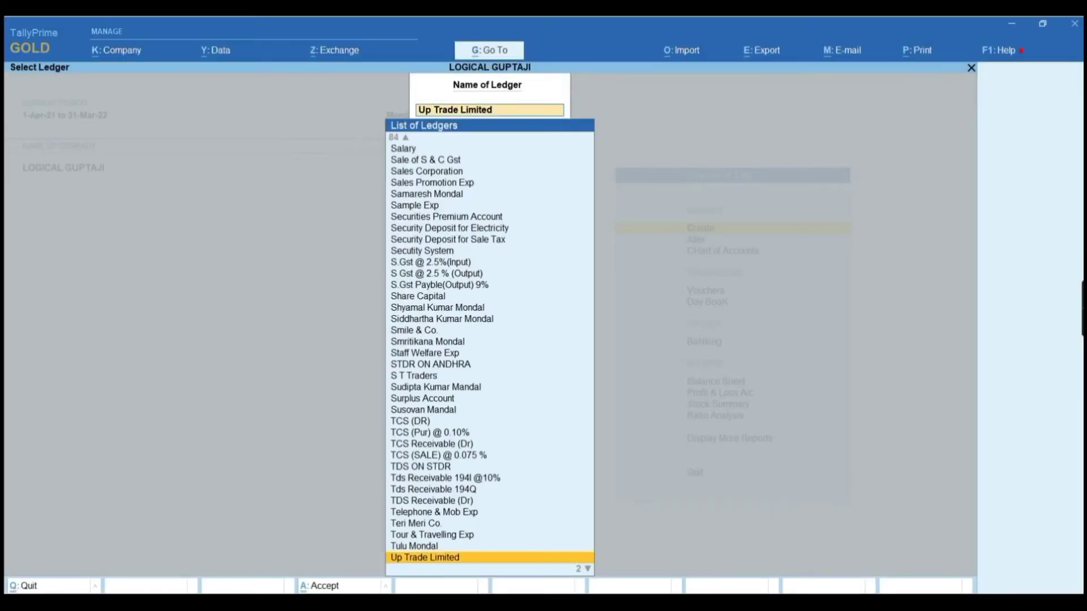
Step: Leave the ledger selection and return to the Gateway of Tally
key("Escape")
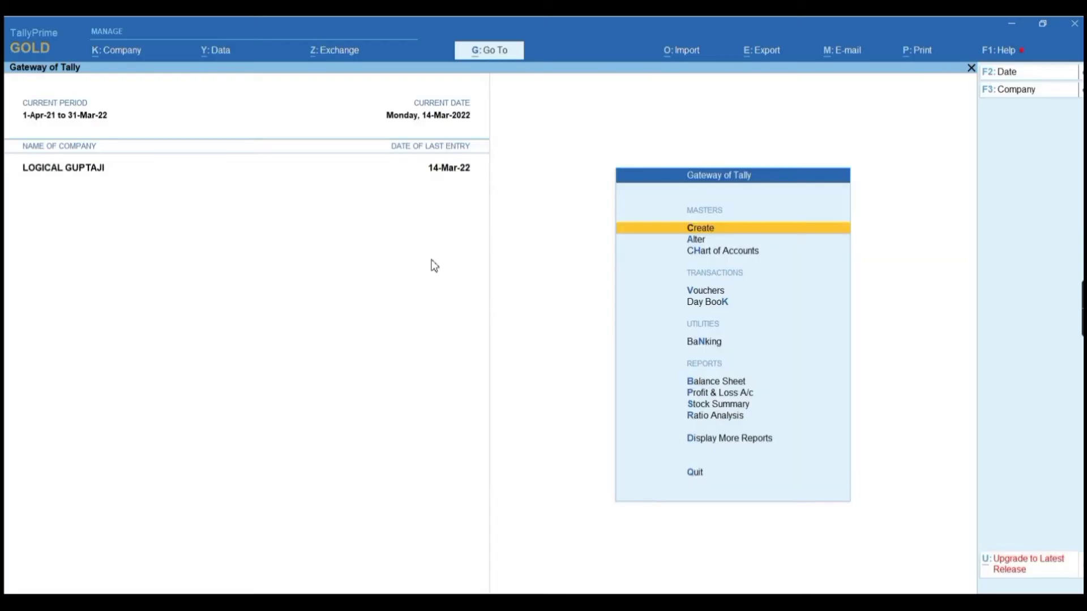
key("alt+e")
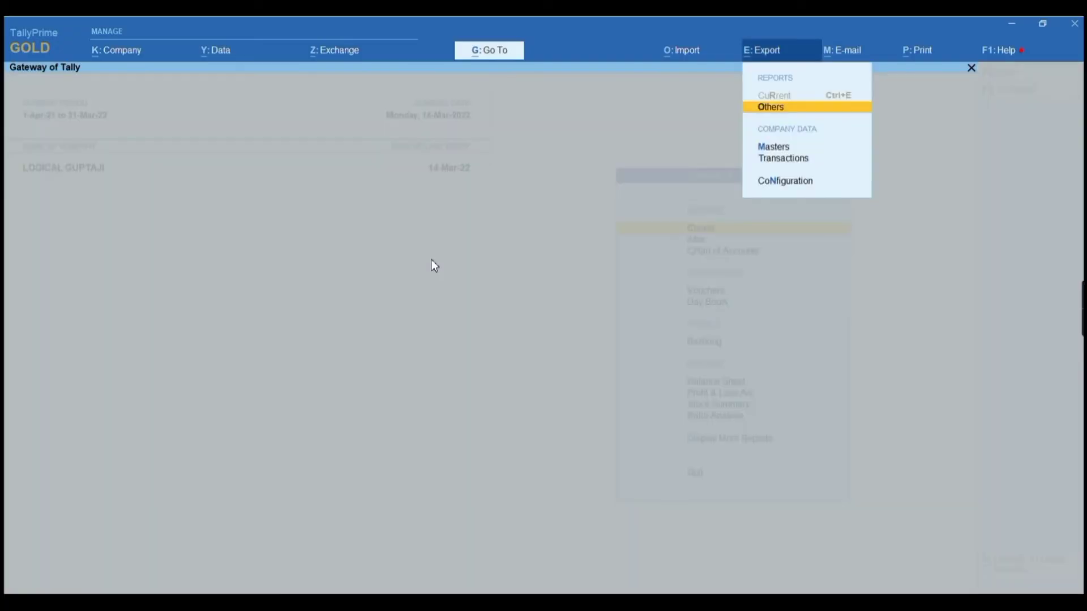
key("Return")
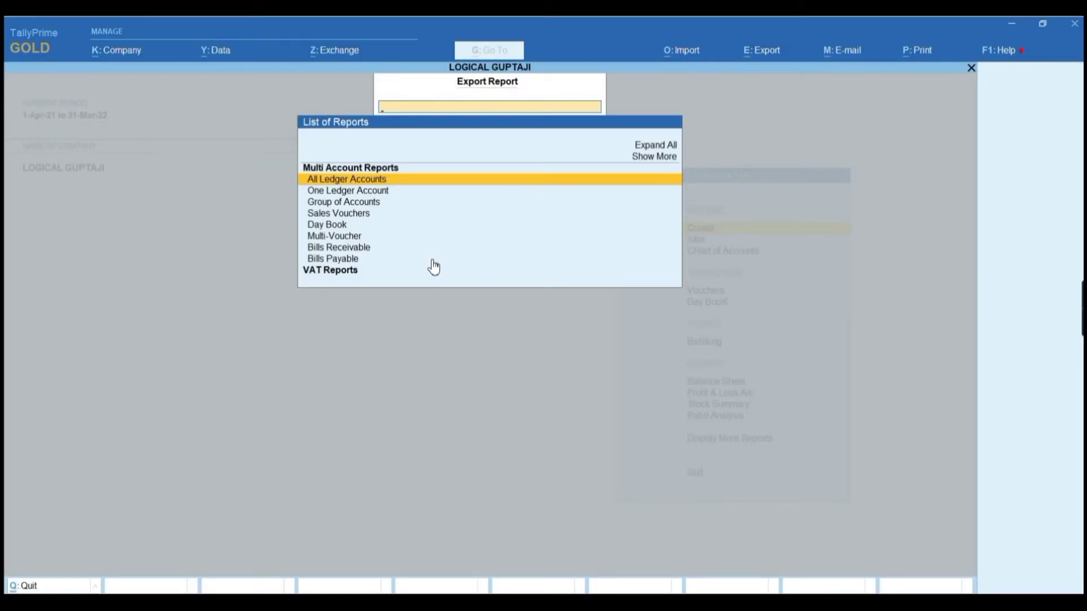
key("Down")
key("Down")
key("Return")
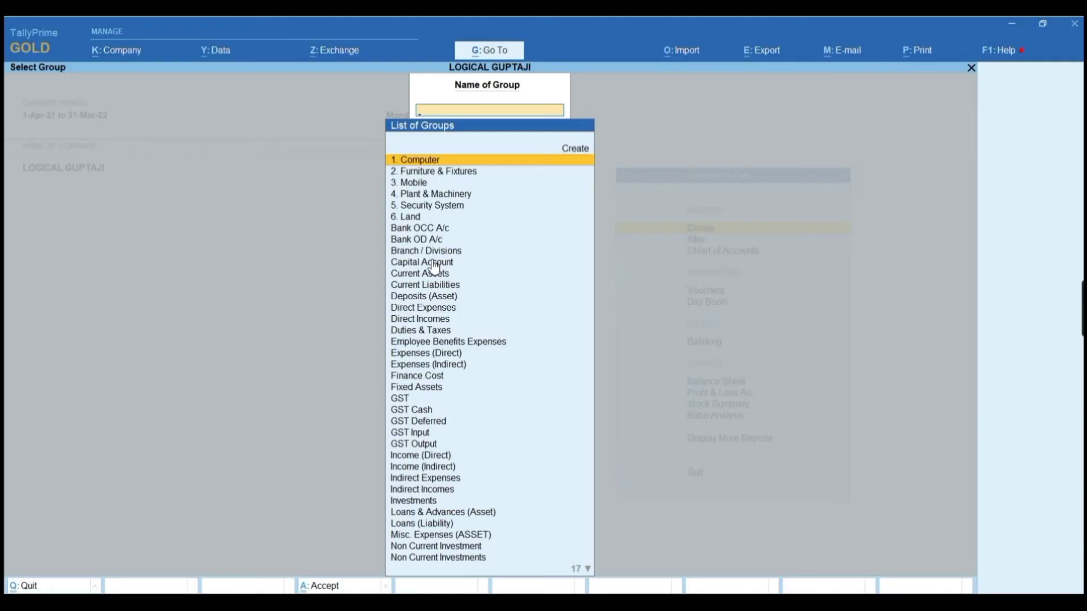
type("Sundry")
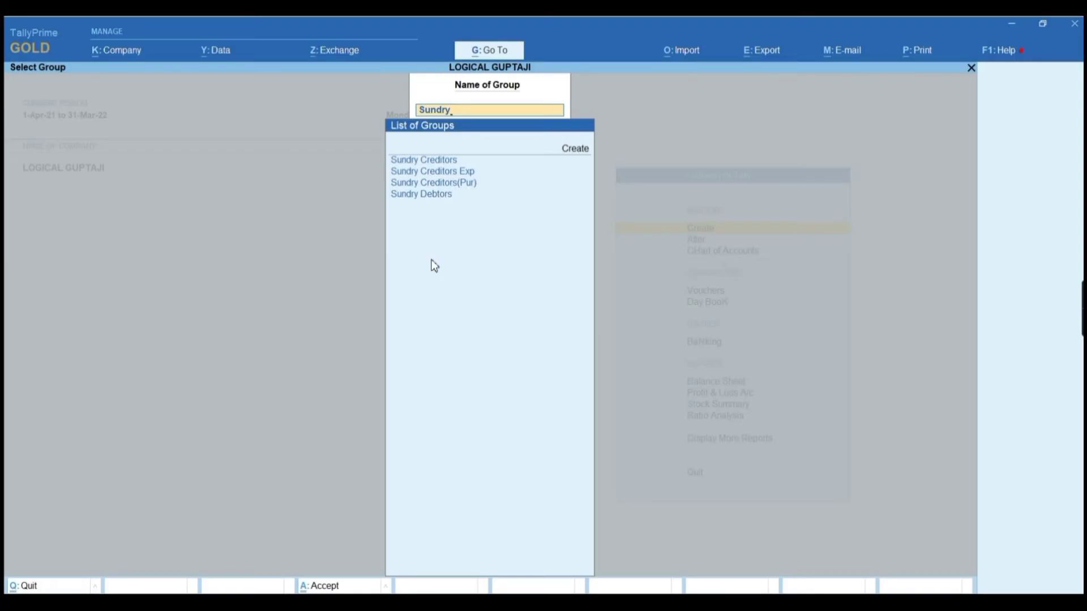
key("Return")
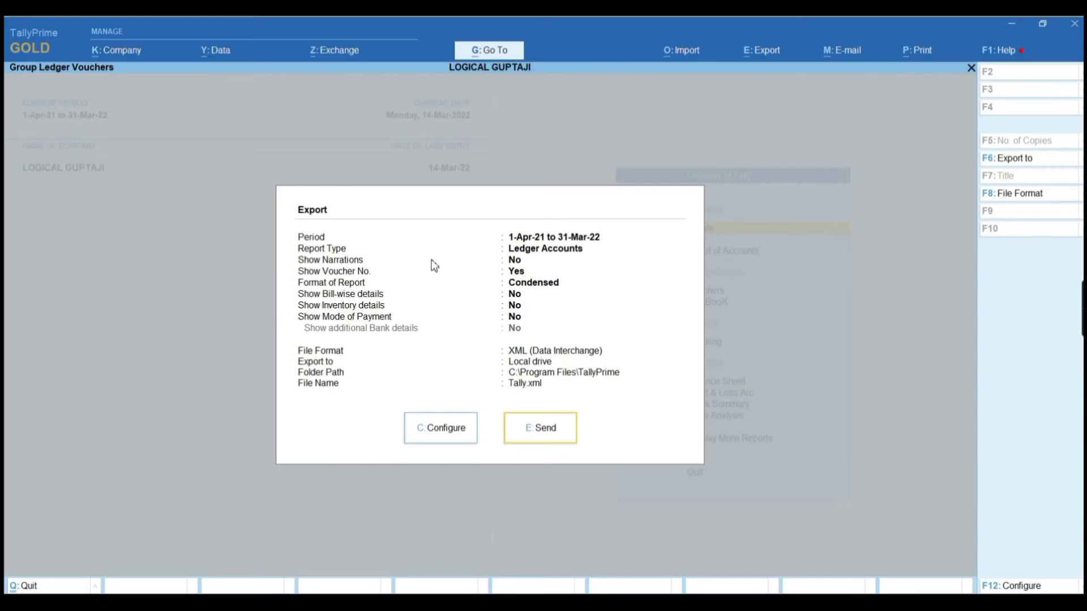
key("Escape")
Step: Start exporting the Group of Accounts report for the Sundry Creditors group
key("alt+e")
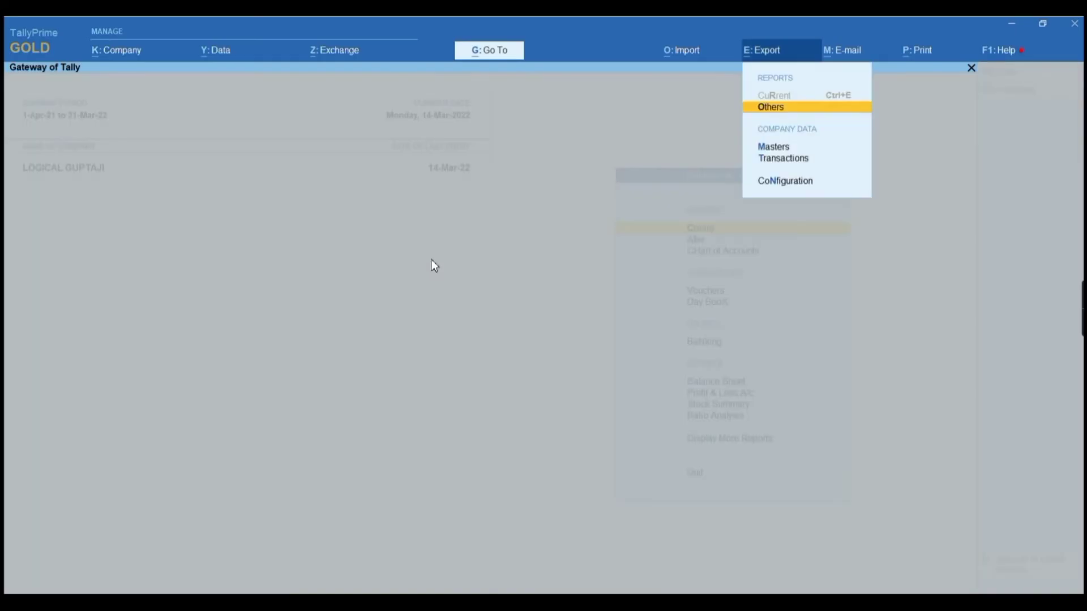
key("Return")
key("Down")
key("Down")
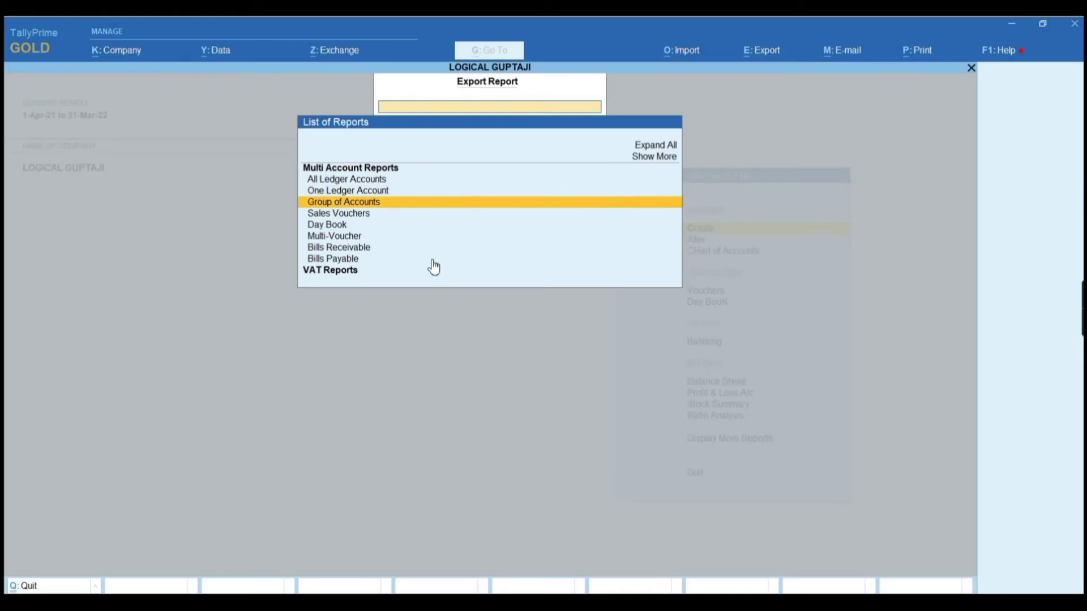
key("Return")
type("Sundry")
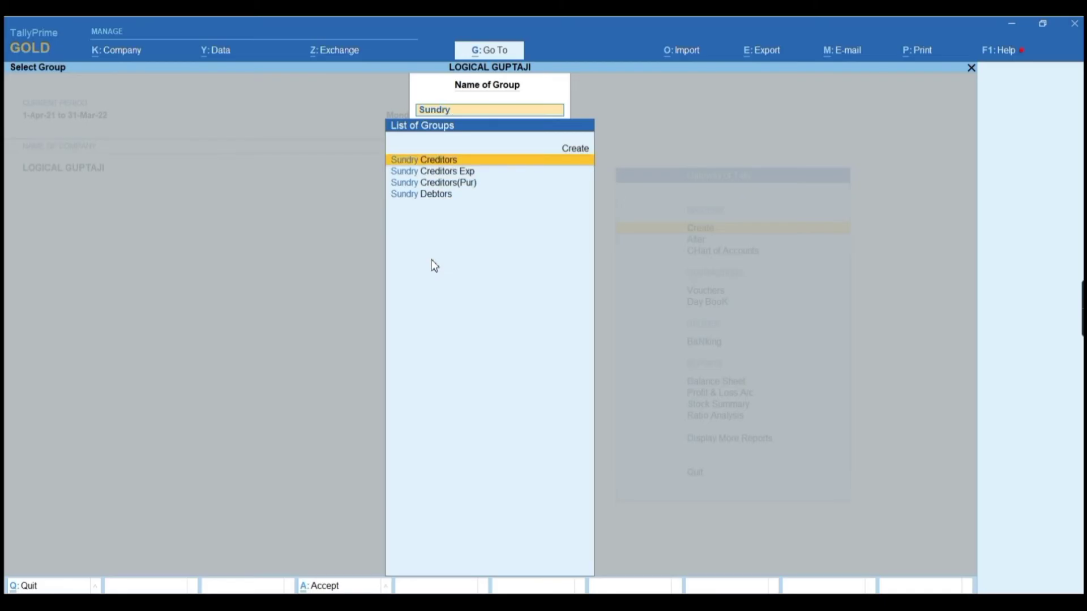
key("Return")
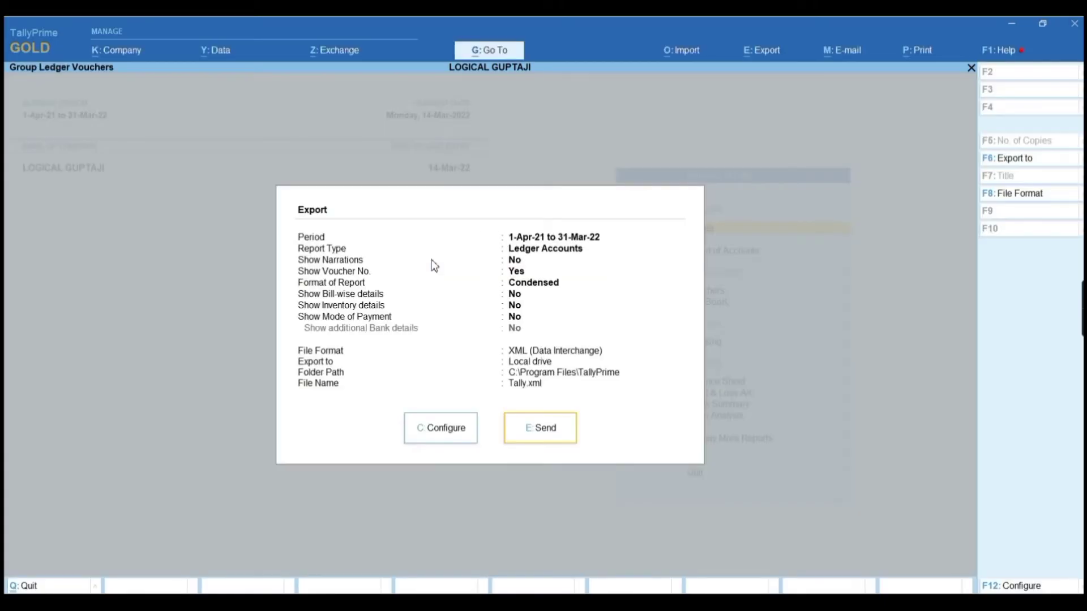
Step: Set the file format to PDF (Read-only document) in the group report's export configuration
key("Left")
key("Return")
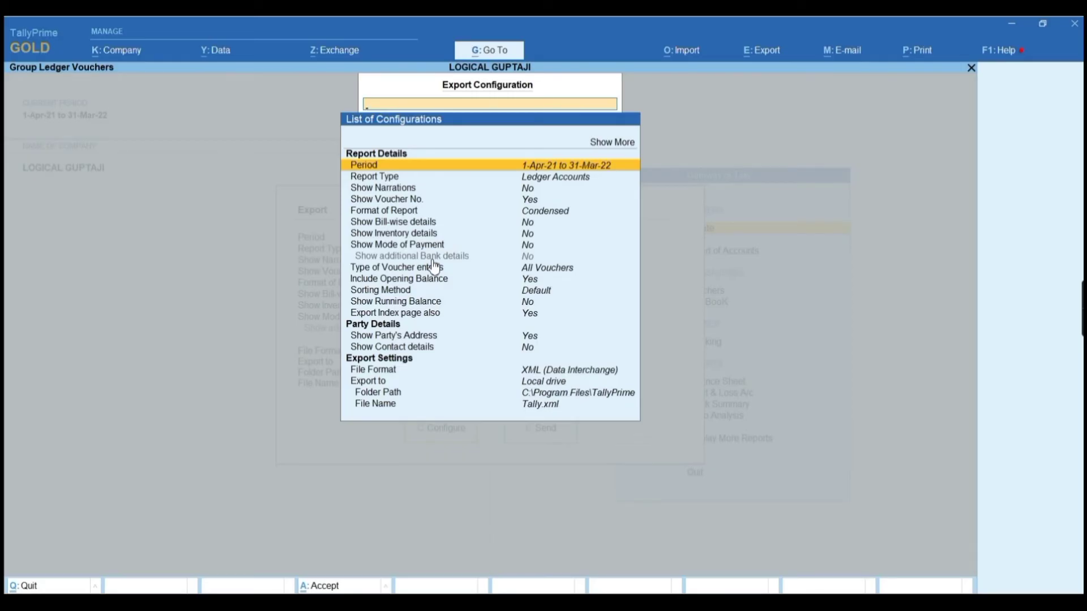
key("Down")
key("Down")
key("Down")
key("Down")
key("Down")
key("Down")
key("Down")
key("Down")
key("Down")
key("Down")
key("Down")
key("Down")
key("Down")
key("Down")
key("Down")
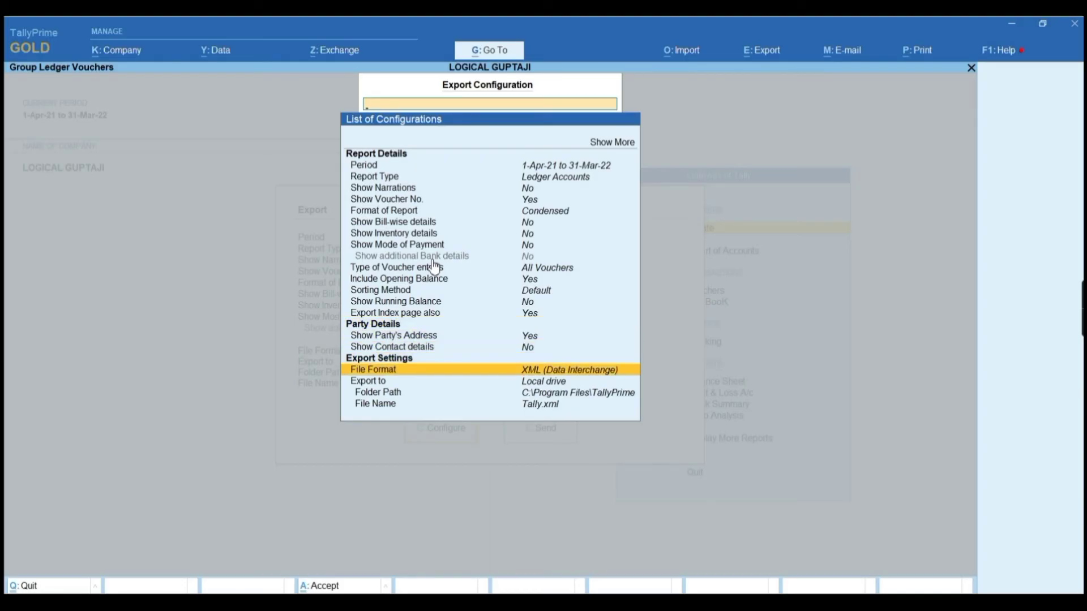
key("Return")
key("Up")
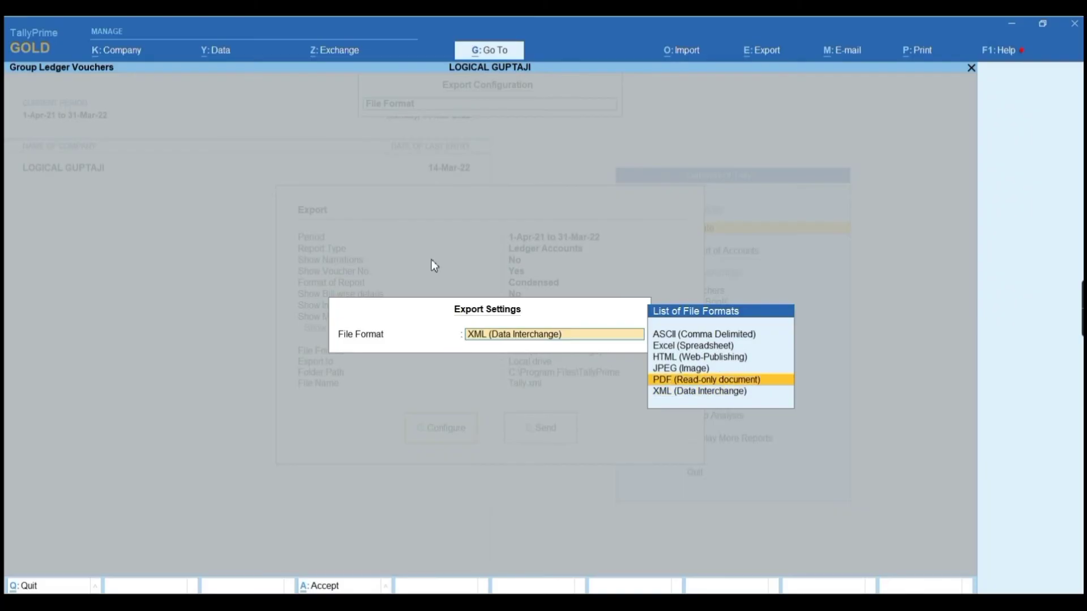
key("Return")
Step: Specify C:\Users\HP\Desktop\tally as the folder path for the group export and accept the configuration
key("Down")
key("Down")
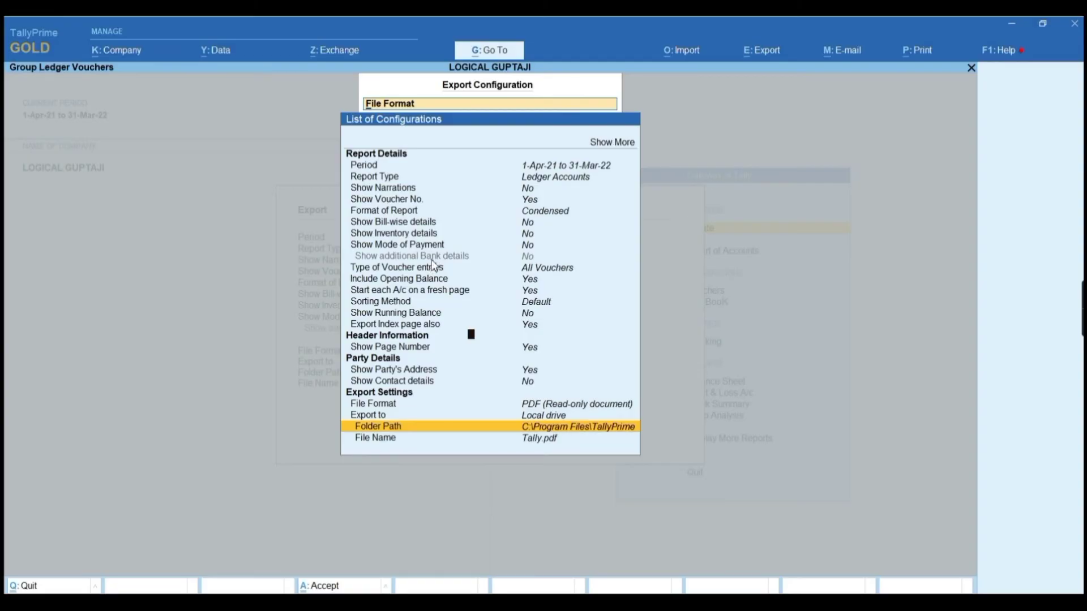
key("Return")
key("Up")
key("Up")
key("Return")
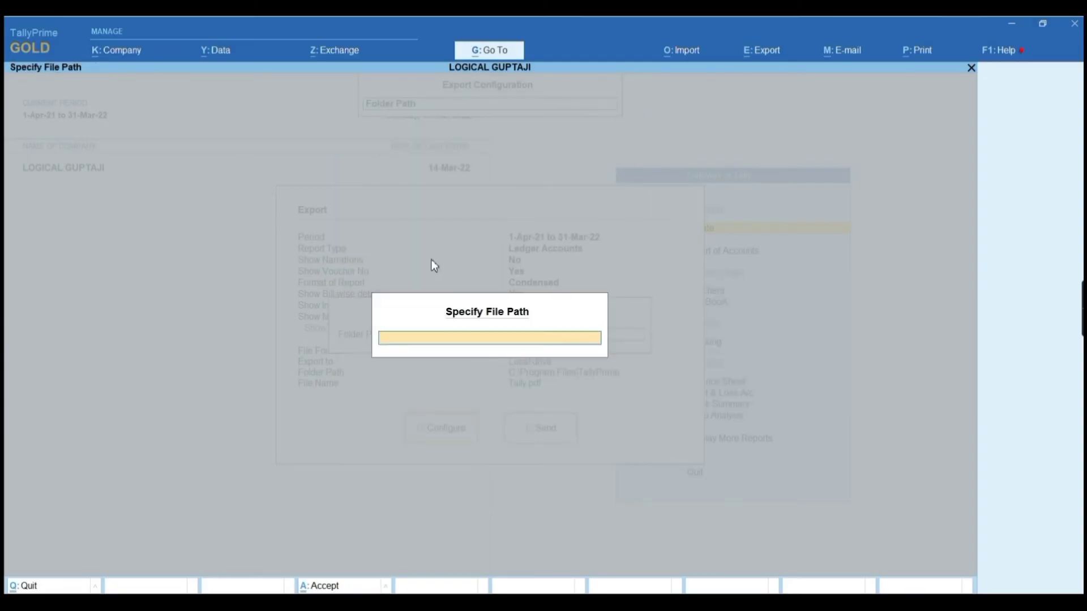
key("ctrl+alt+v")
key("Return")
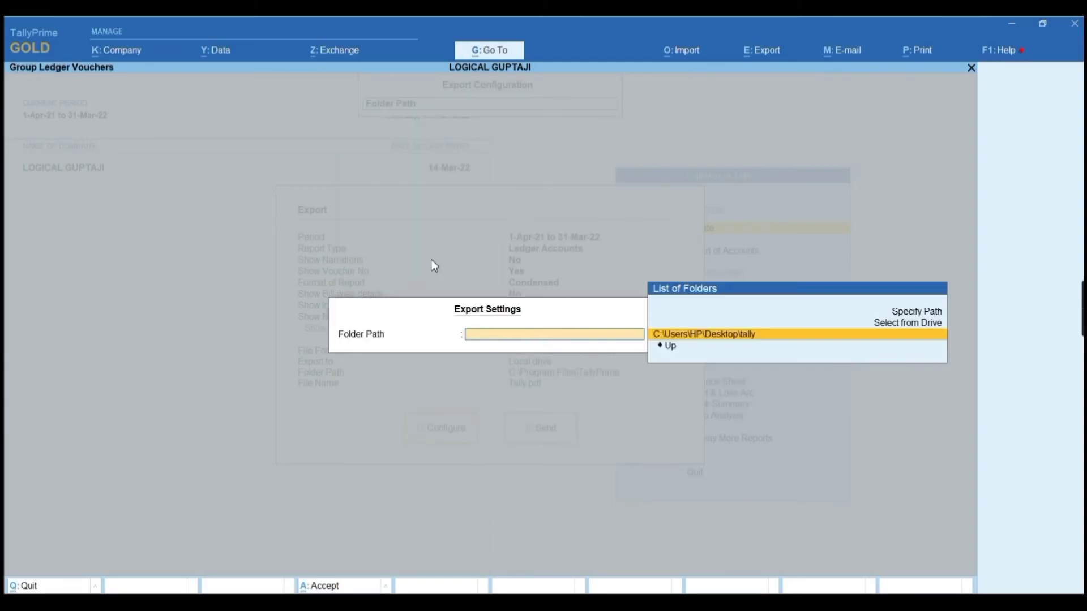
key("Return")
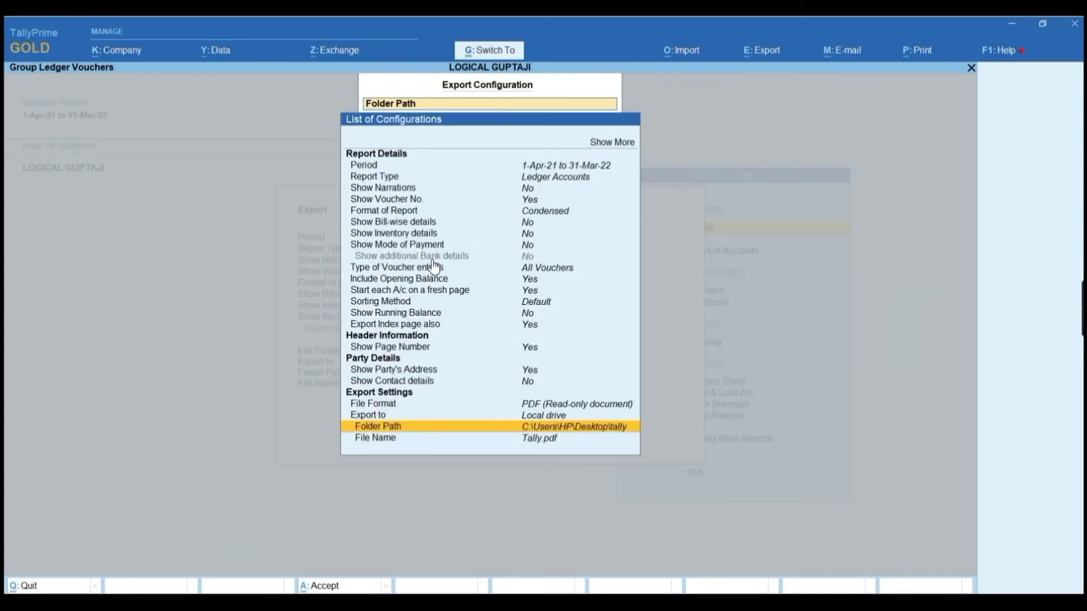
key("ctrl+a")
key("Right")
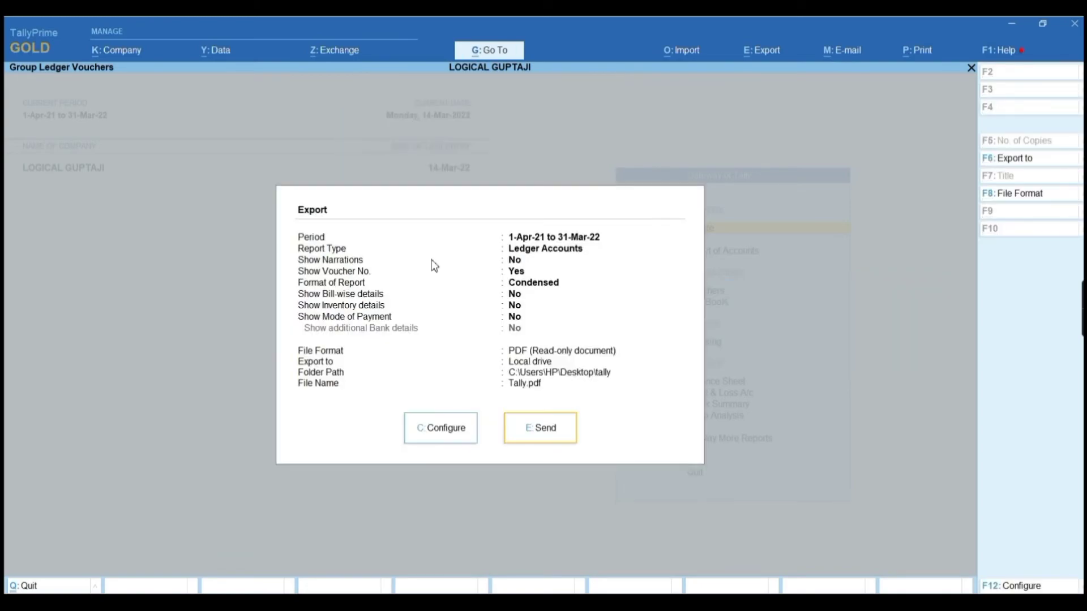
Step: Reopen the export configuration and set the file name to sundry creditor
key("c")
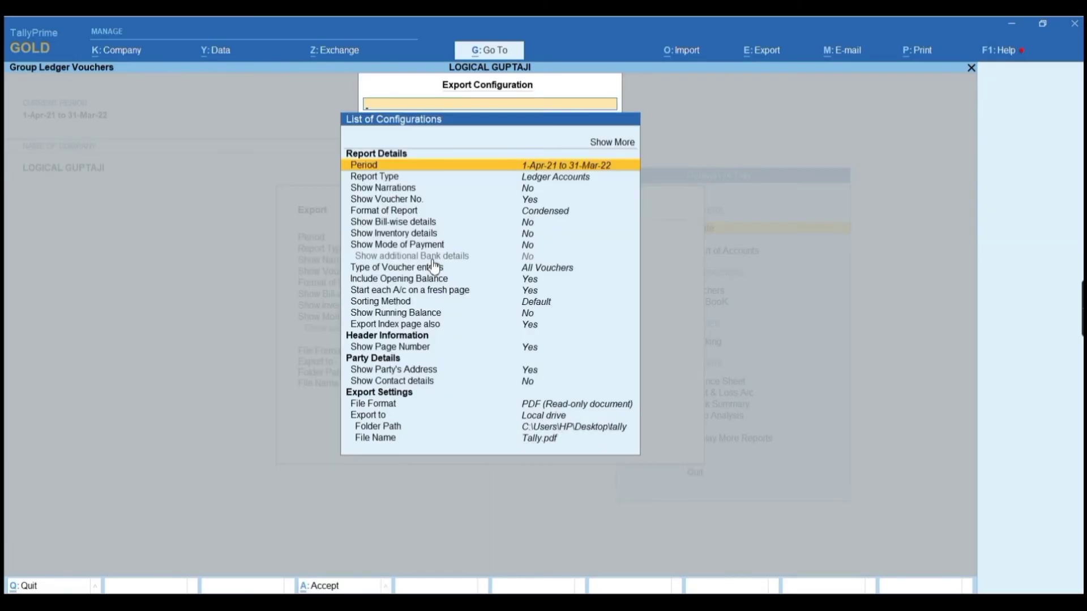
key("Down")
key("Down")
key("Down")
key("Down")
key("Down")
key("Down")
key("Down")
key("Down")
key("Down")
key("Down")
key("Down")
key("Down")
key("Down")
key("Down")
key("Down")
key("Down")
key("Down")
key("Down")
key("Down")
key("Down")
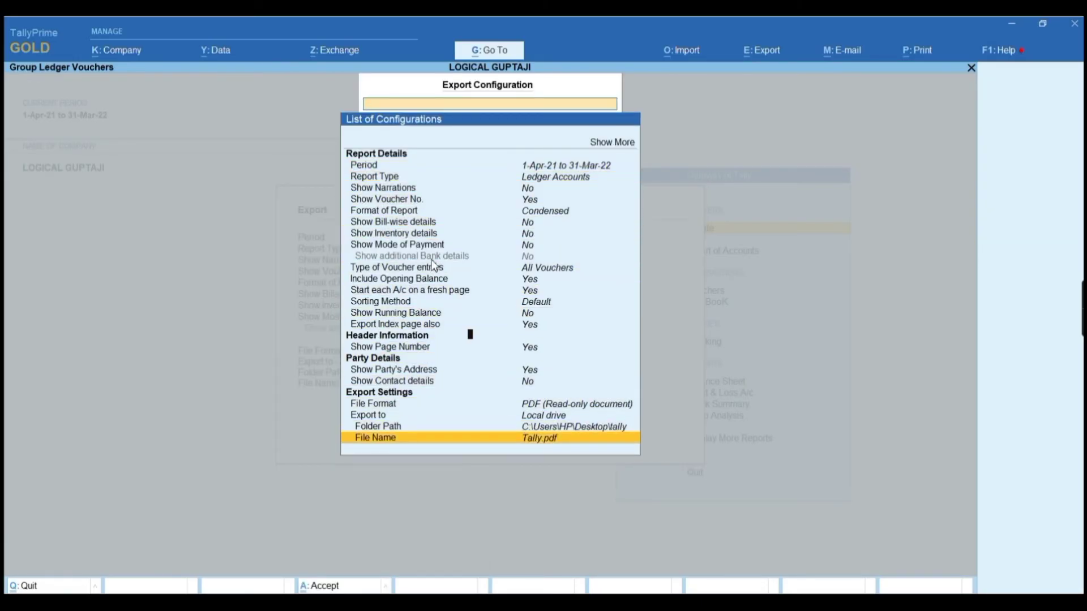
key("Return")
type("sundry creditor")
key("Return")
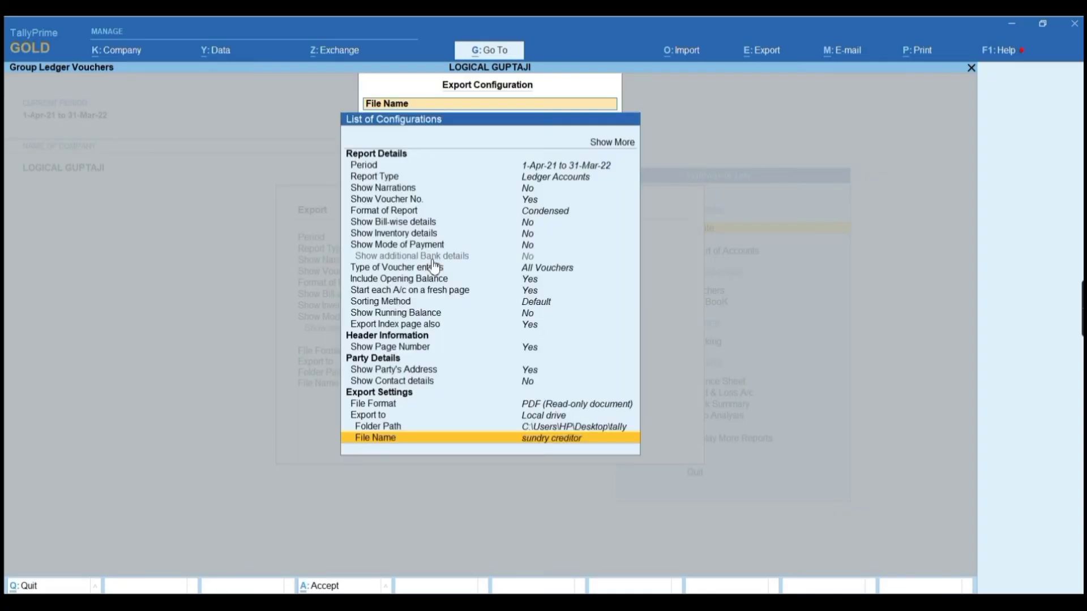
Step: Accept the configuration and send the Sundry Creditors group export, overwriting the existing Index Page.pdf
key("ctrl+a")
key("Right")
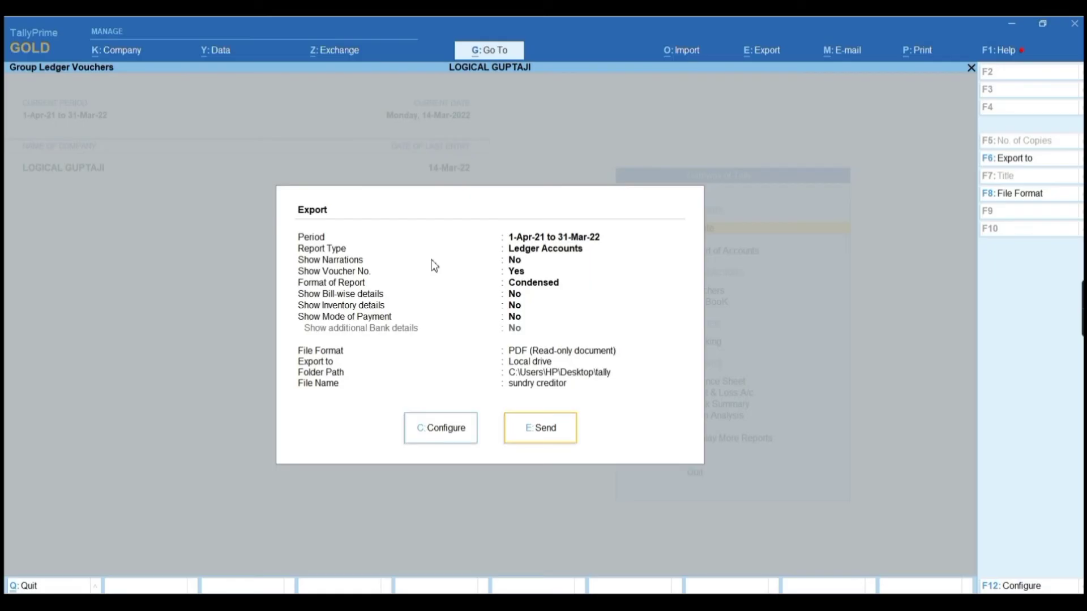
key("Return")
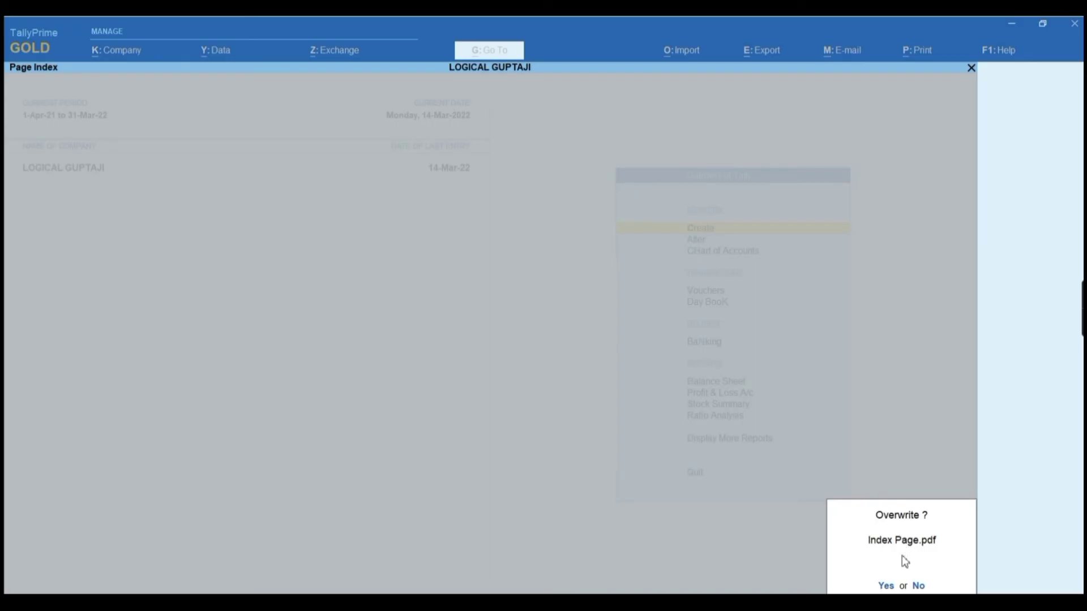
left_click(886, 586)
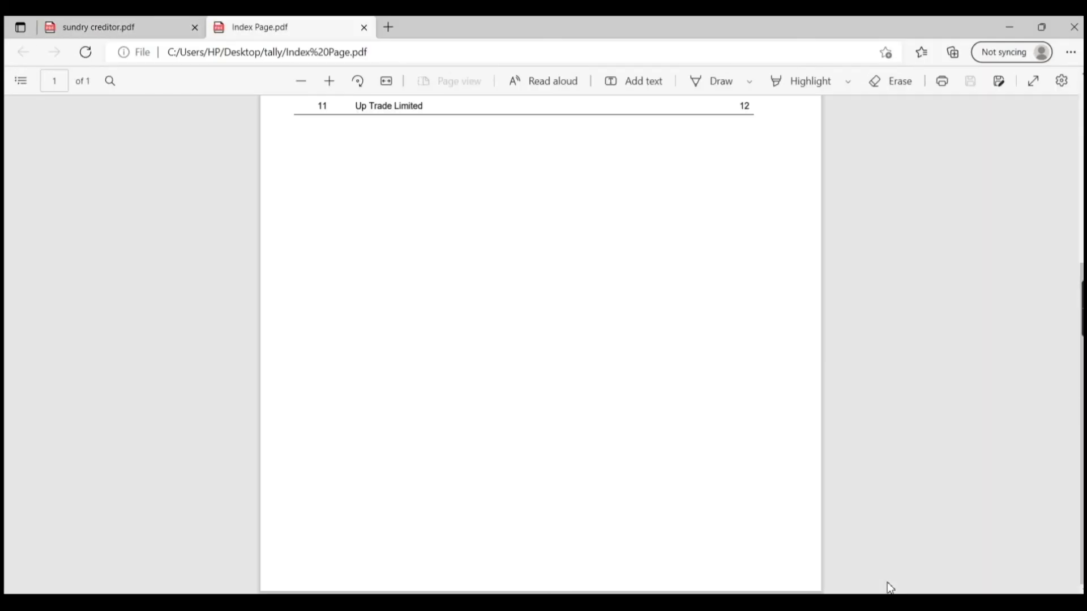
Step: Examine the exported index page from its beginning and close the PDF viewer
scroll(680, 490, "up", 5)
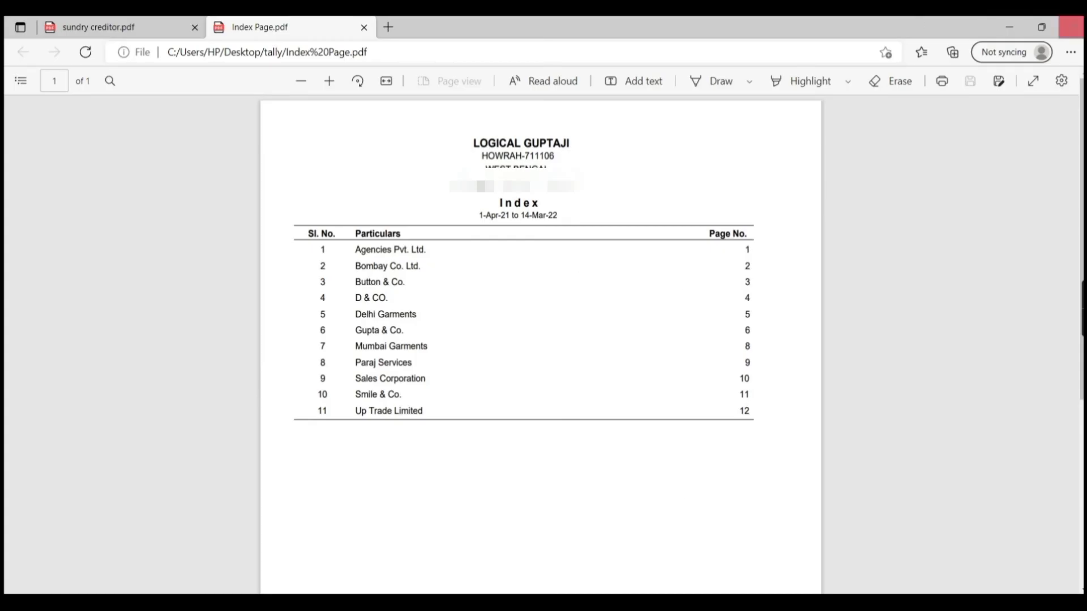
left_click(1074, 27)
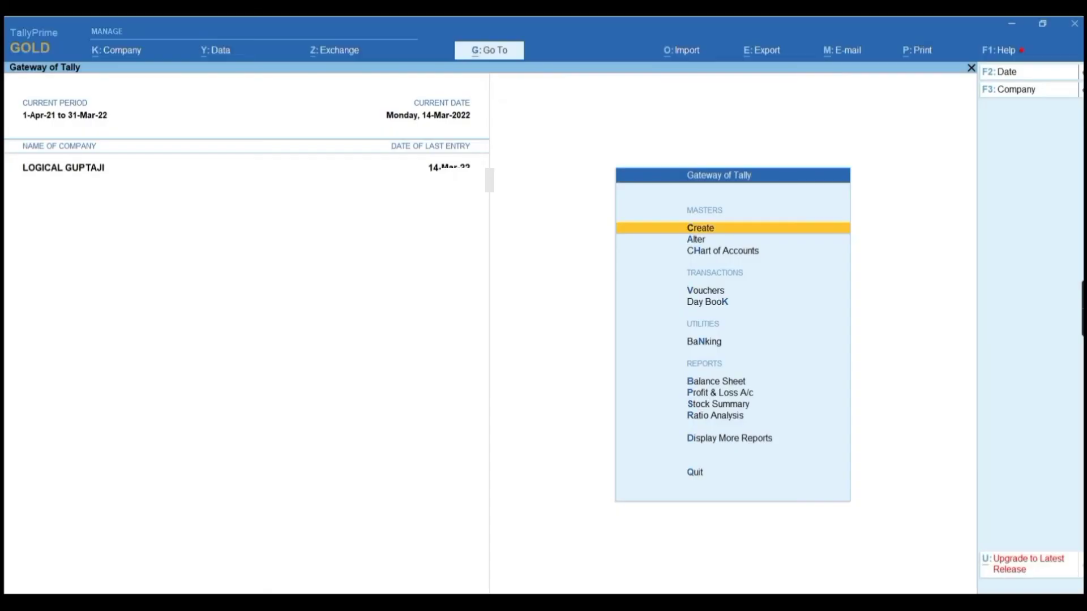
Step: Minimize TallyPrime, inspect the Index Page PDF from the desktop tally folder and close it
left_click(1011, 26)
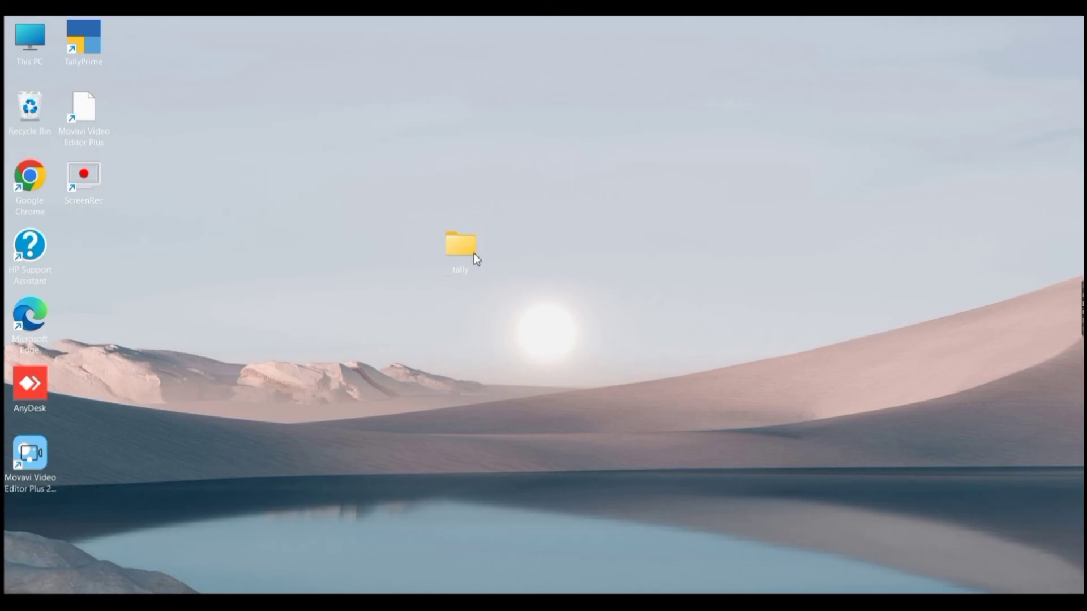
double_click(461, 246)
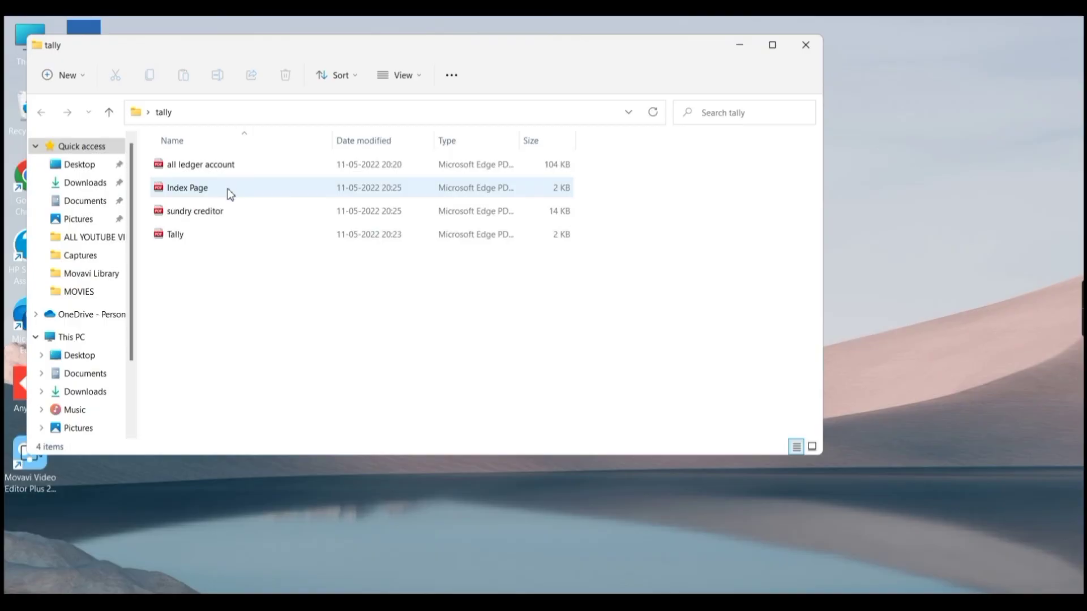
double_click(208, 191)
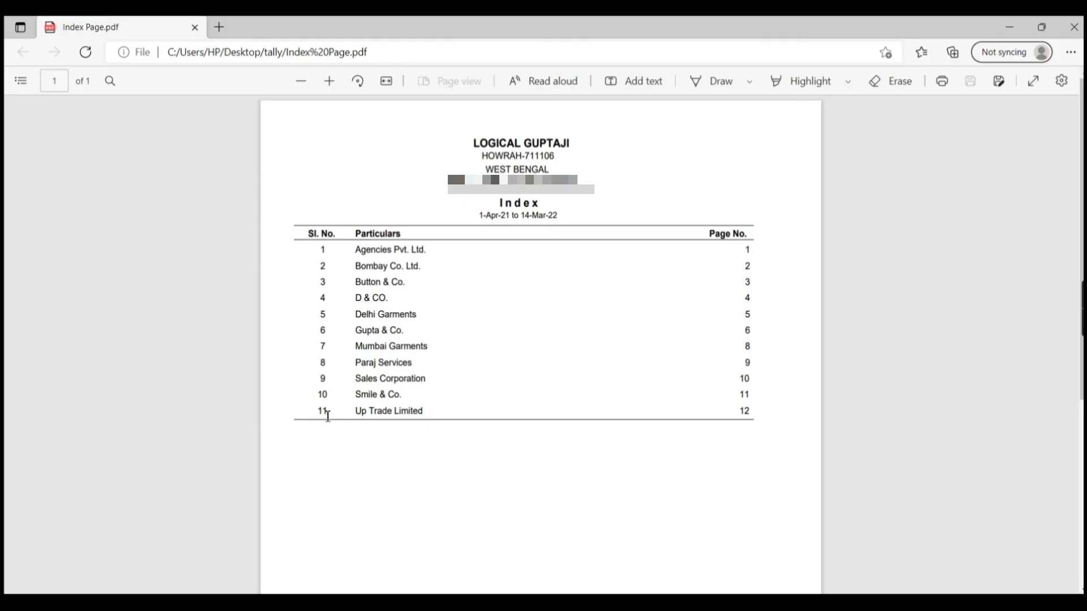
scroll(374, 407, "down", 1)
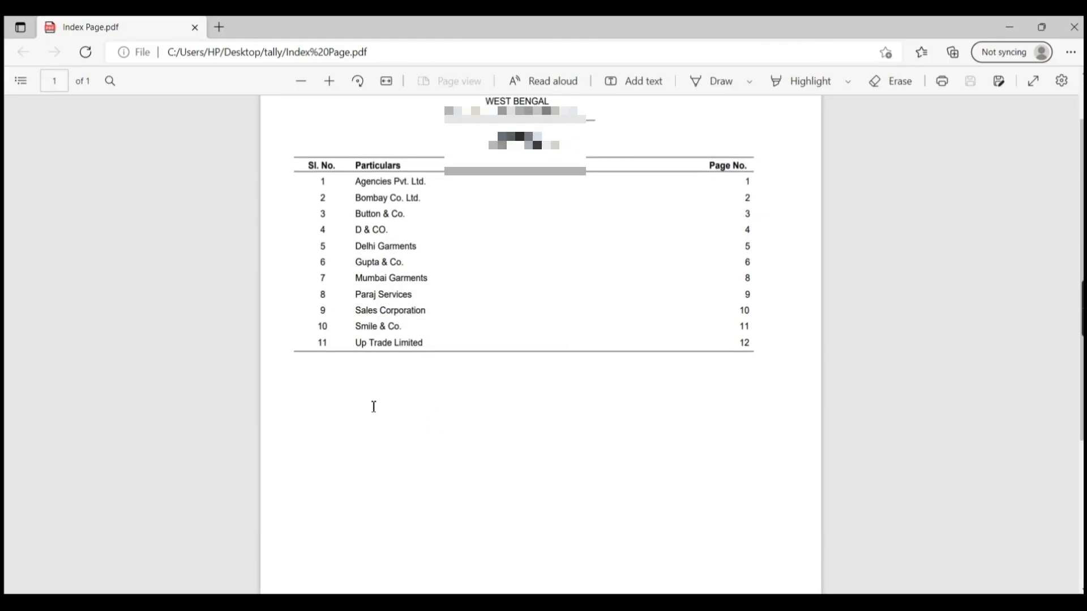
left_click(1074, 26)
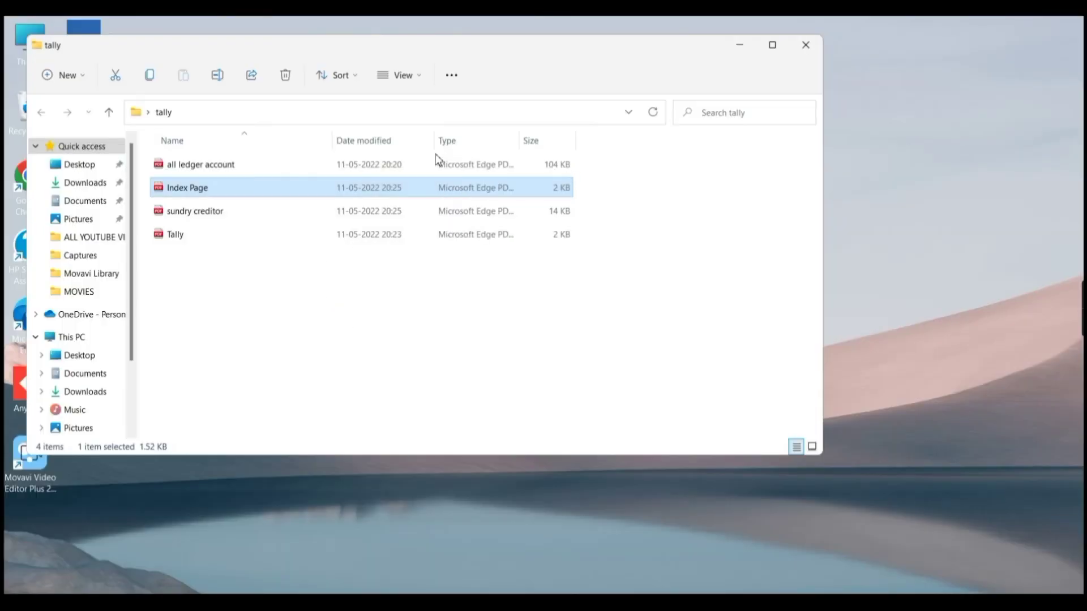